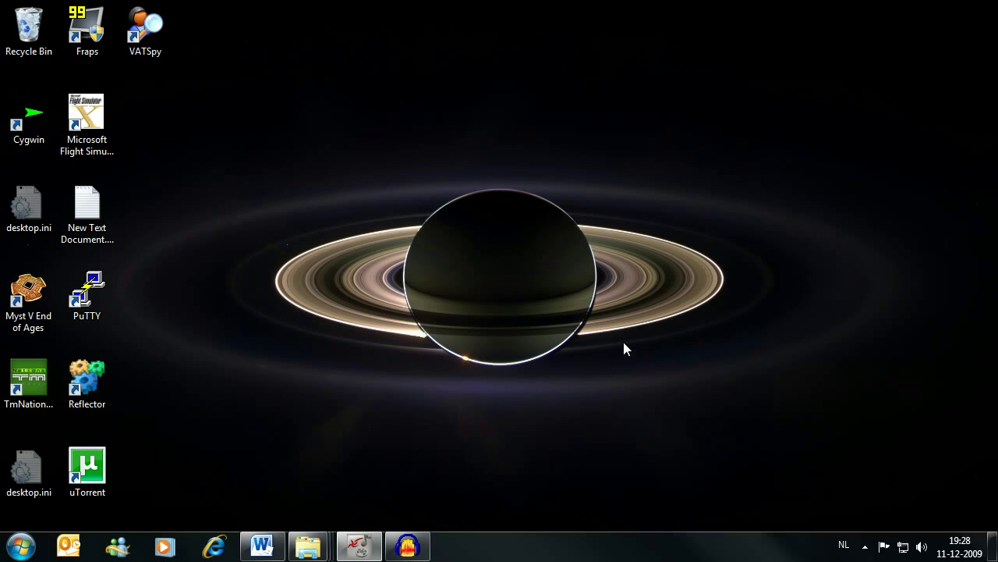
Open Fraps from the hidden tray icons, review its Movies settings, and start quitting it.
click(865, 546)
click(863, 443)
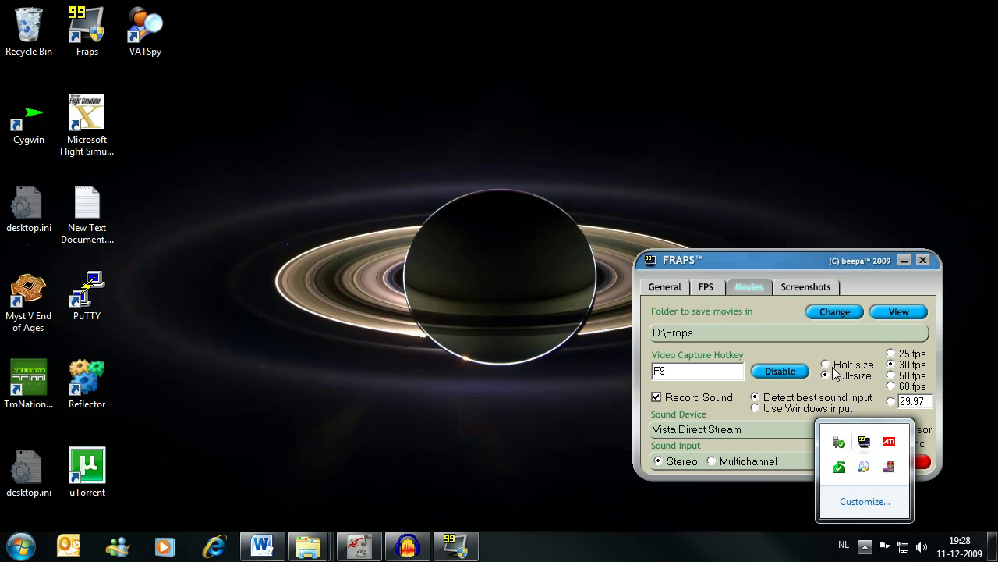
click(791, 257)
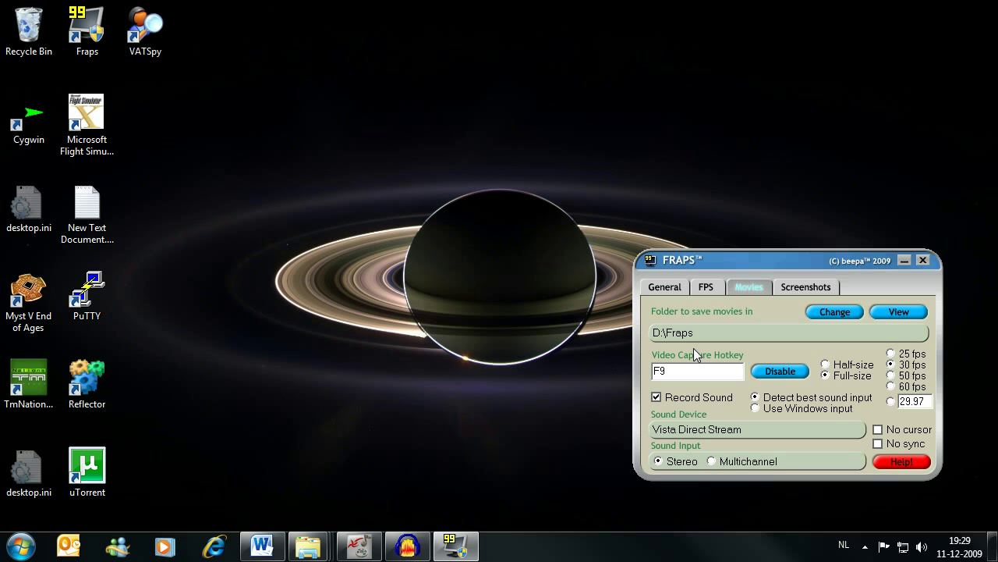
click(923, 260)
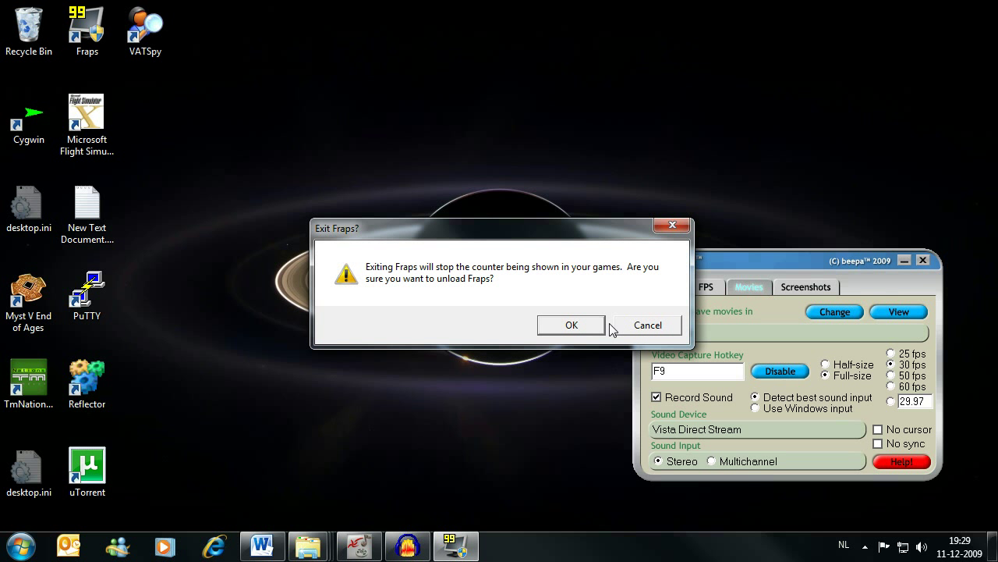
Confirm exiting Fraps and bring the empty 48000 Hz Audacity project forward.
click(595, 326)
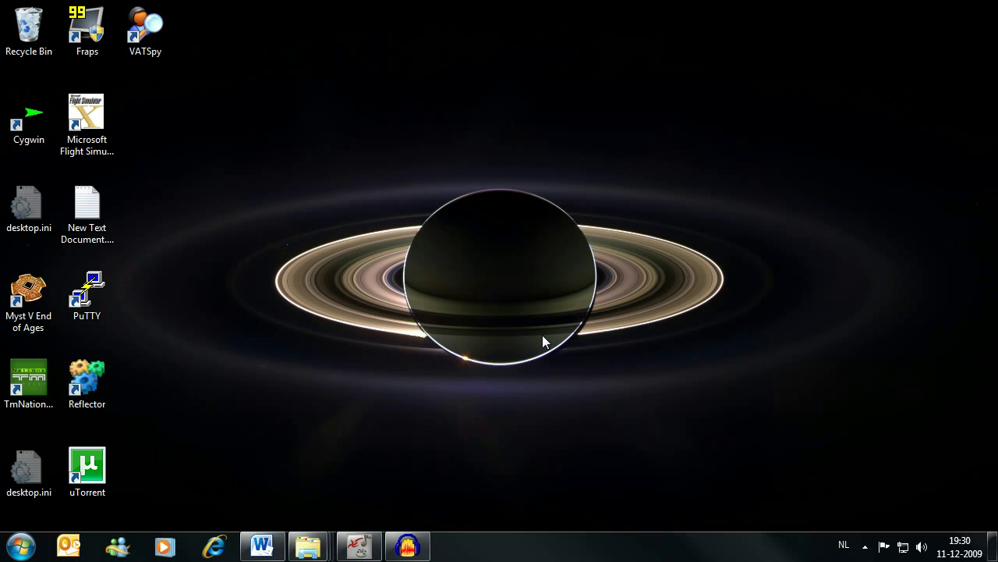
click(407, 546)
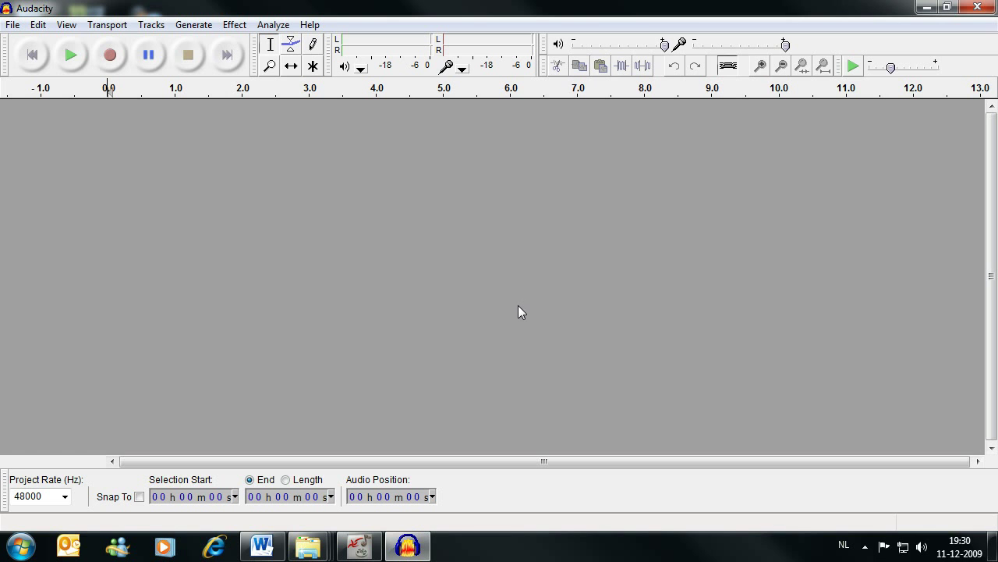
mouse_move(309, 551)
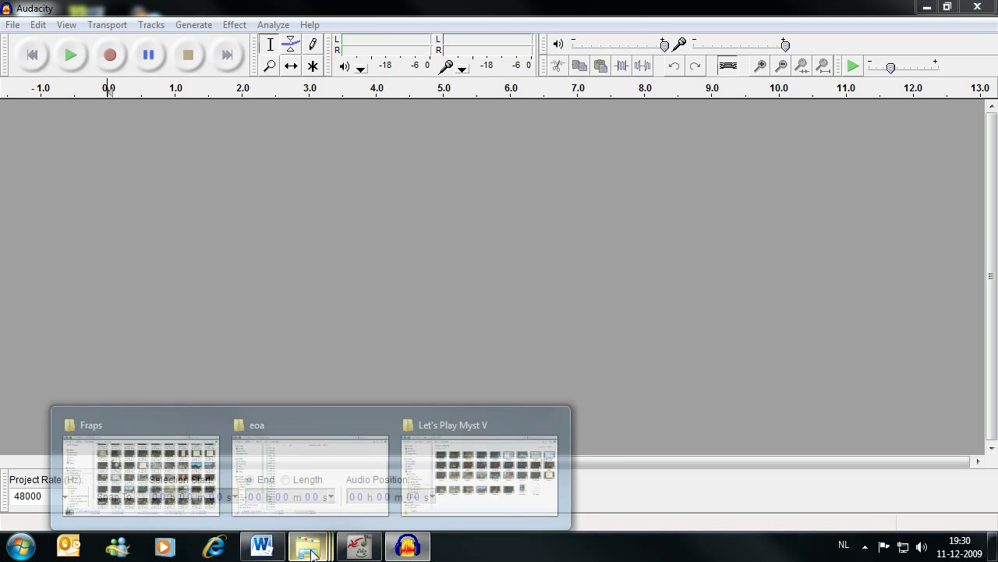
Look at the eoa WAV folder, then return to the Fraps recordings folder.
click(134, 489)
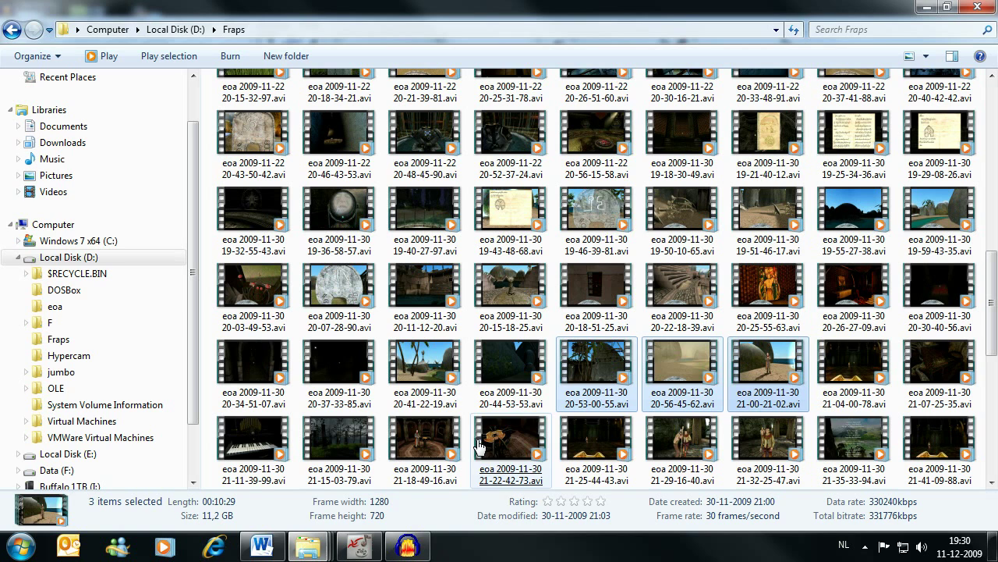
click(310, 543)
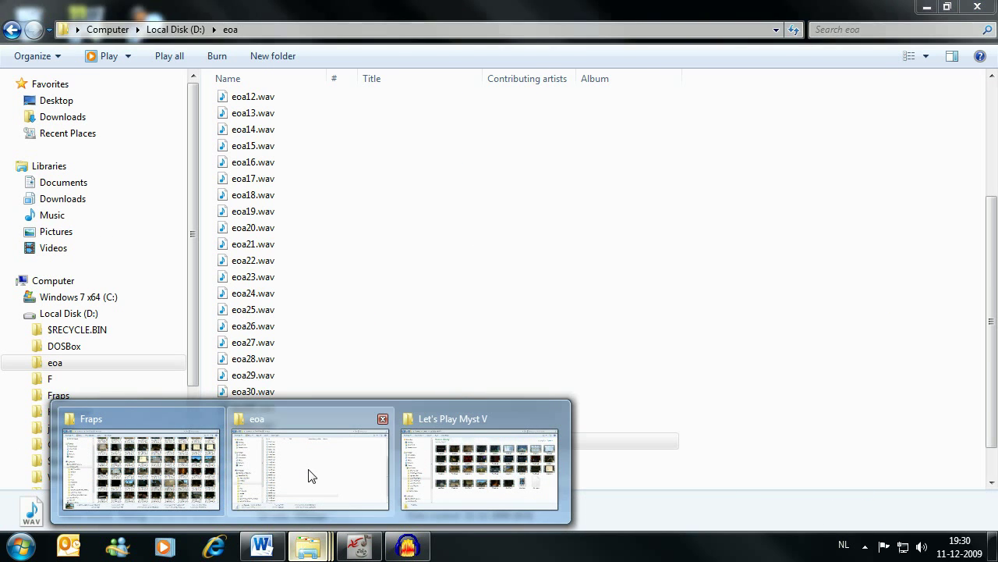
click(312, 473)
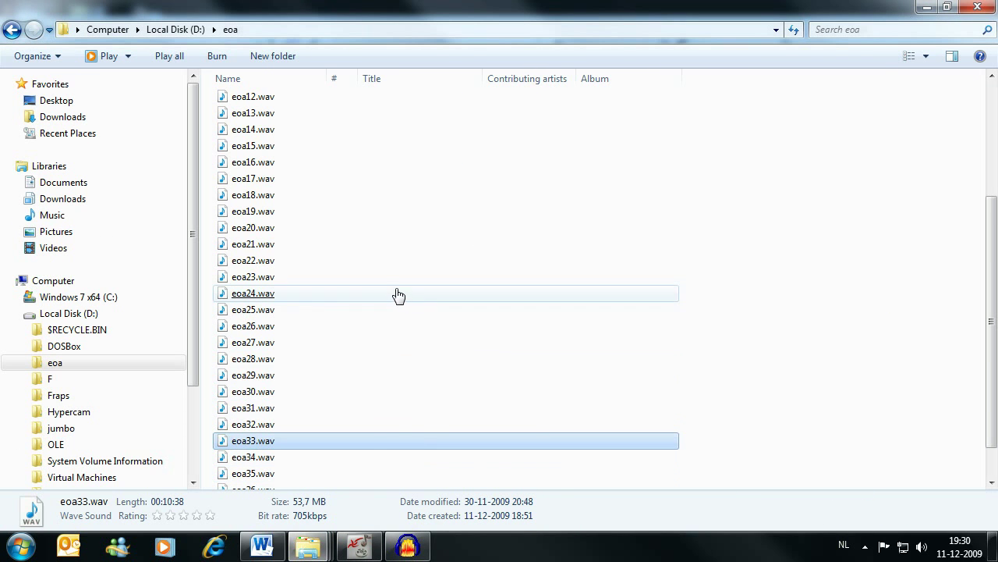
click(323, 551)
click(162, 482)
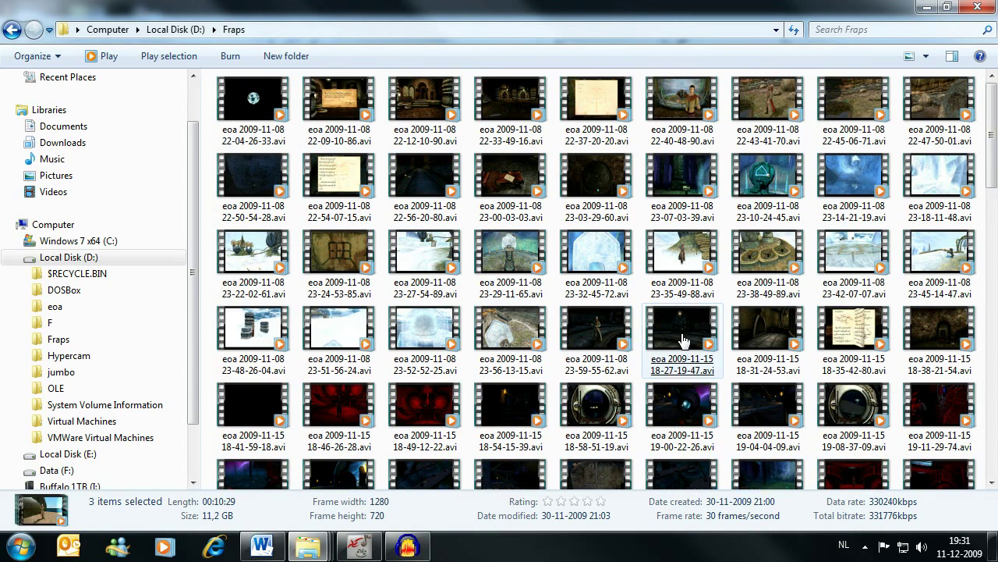
Check the lengths of the Fraps clips 23-52-52-25, 22-09-10-86 and 23-29-11-65.
scroll(683, 344, up, 10)
click(683, 343)
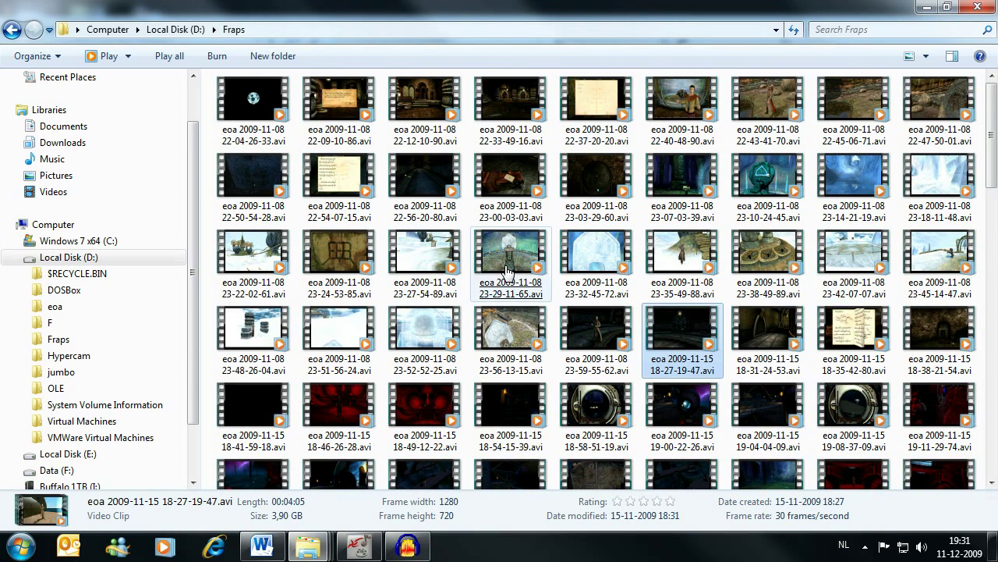
click(405, 334)
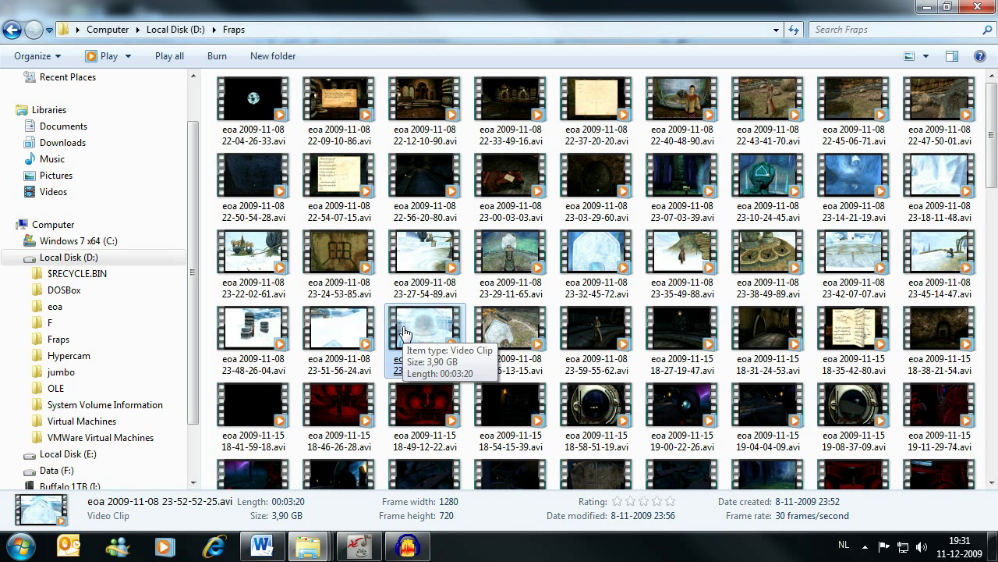
click(347, 93)
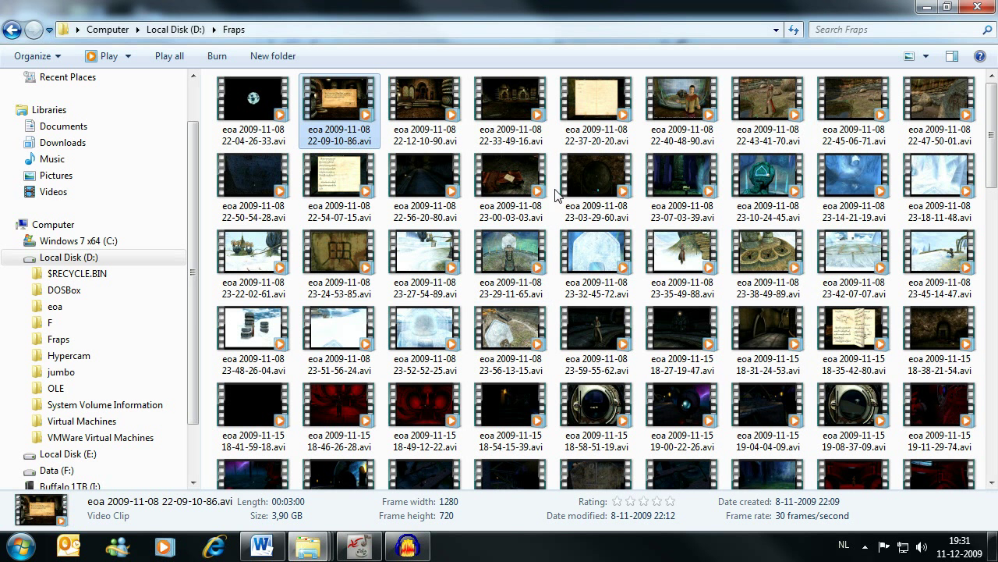
click(479, 261)
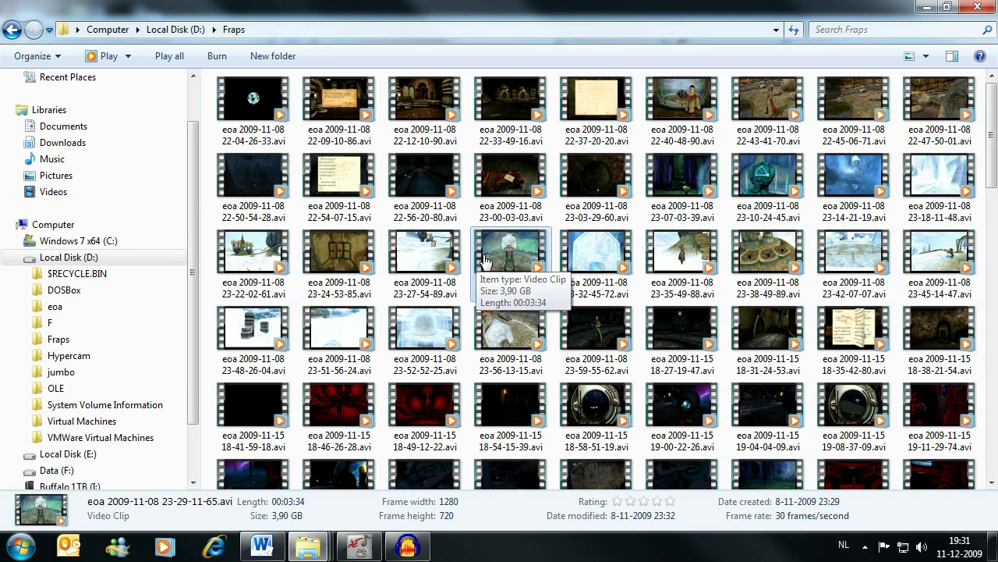
Check the details of the 20-25-31-78 and 21-22-42-73 clips.
scroll(483, 261, down, 9)
click(484, 265)
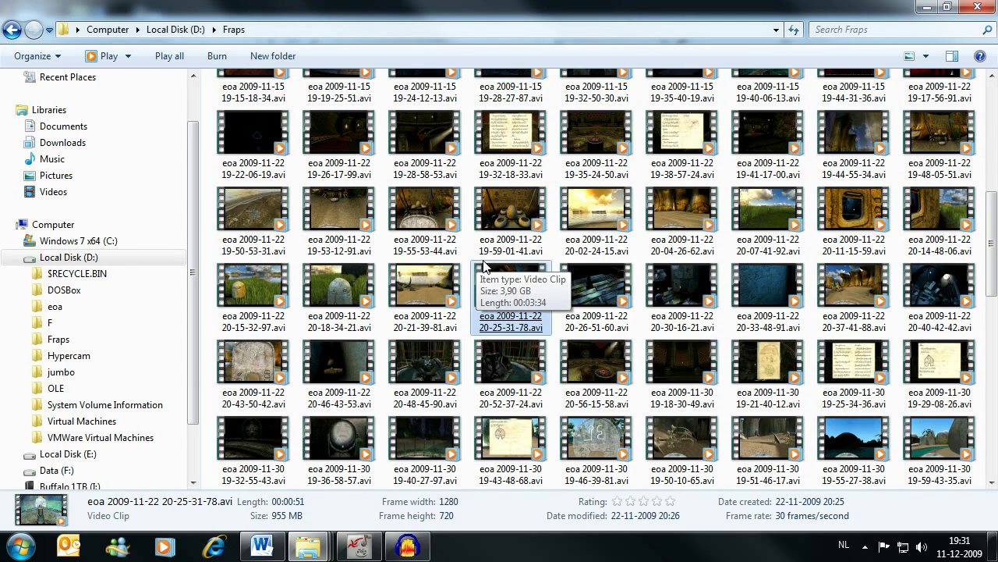
scroll(484, 265, down, 4)
click(509, 445)
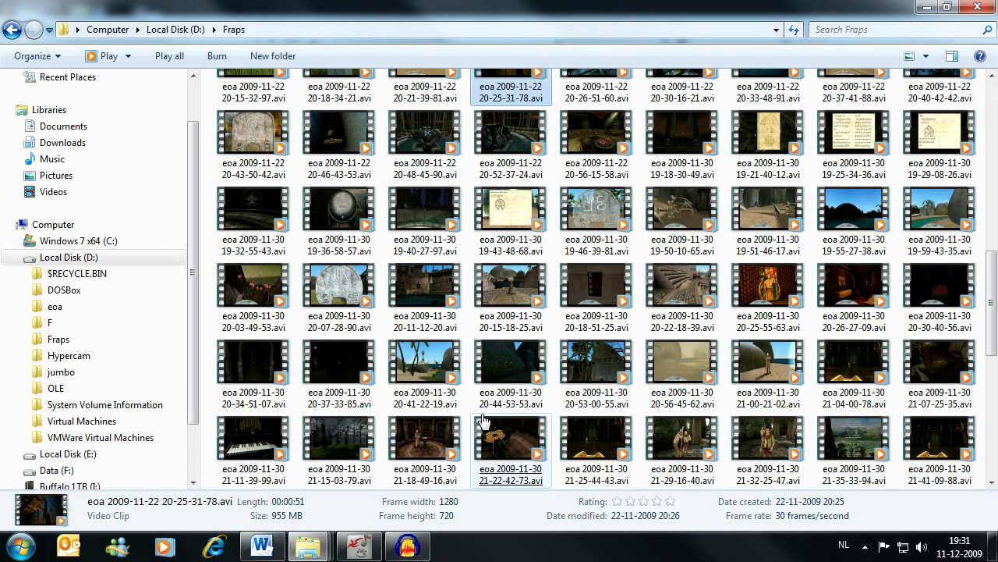
click(587, 390)
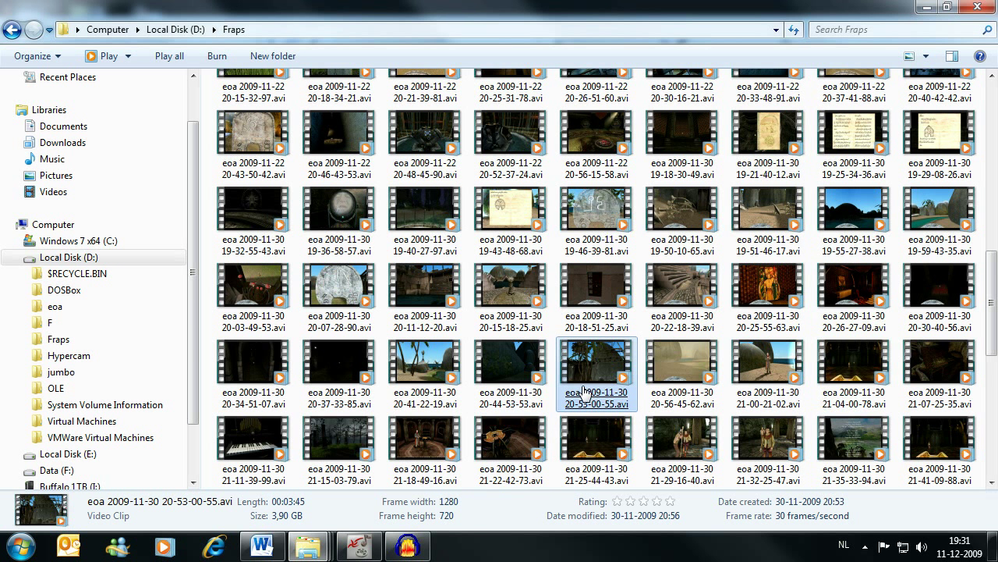
ctrl+click(679, 378)
ctrl+click(789, 394)
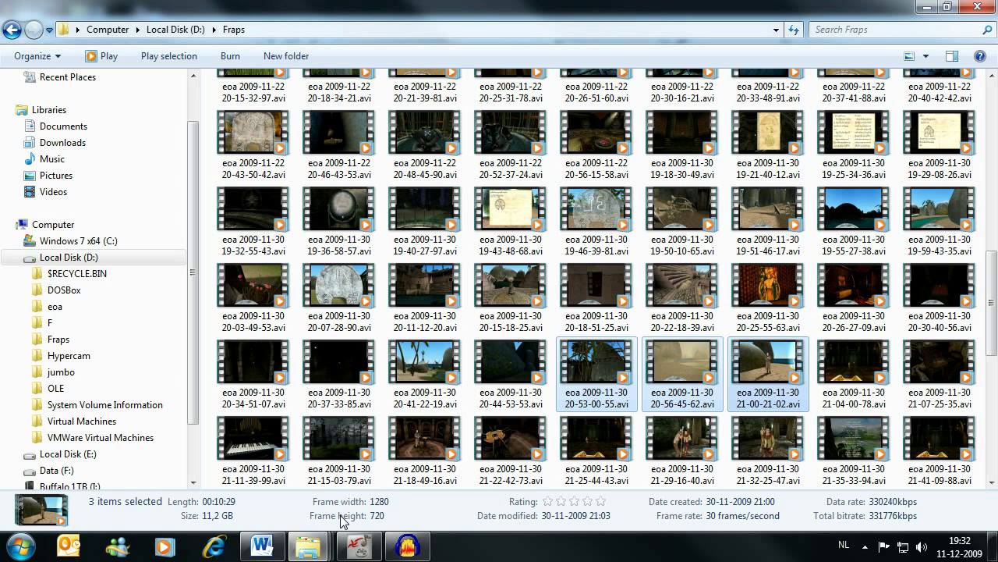
click(360, 553)
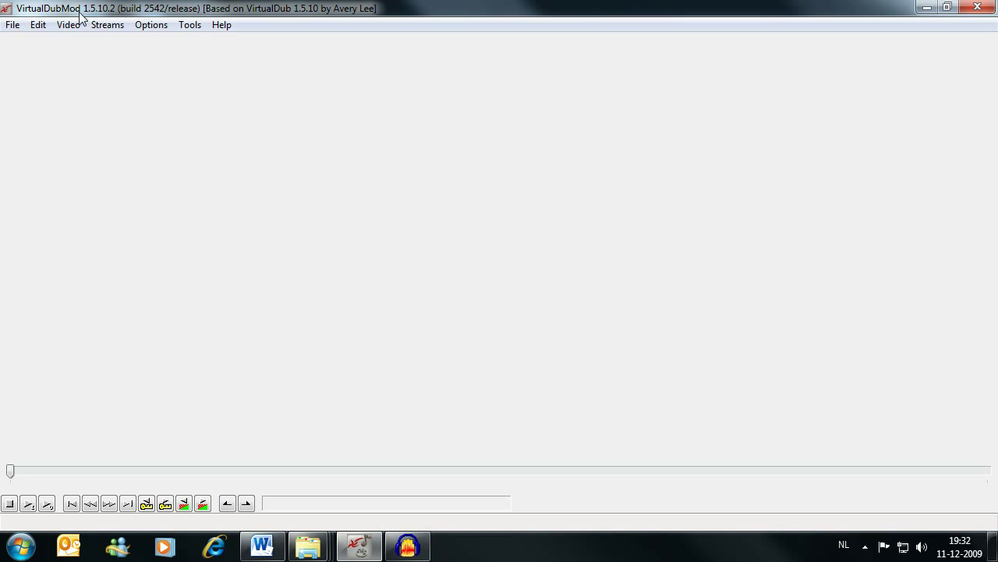
click(13, 25)
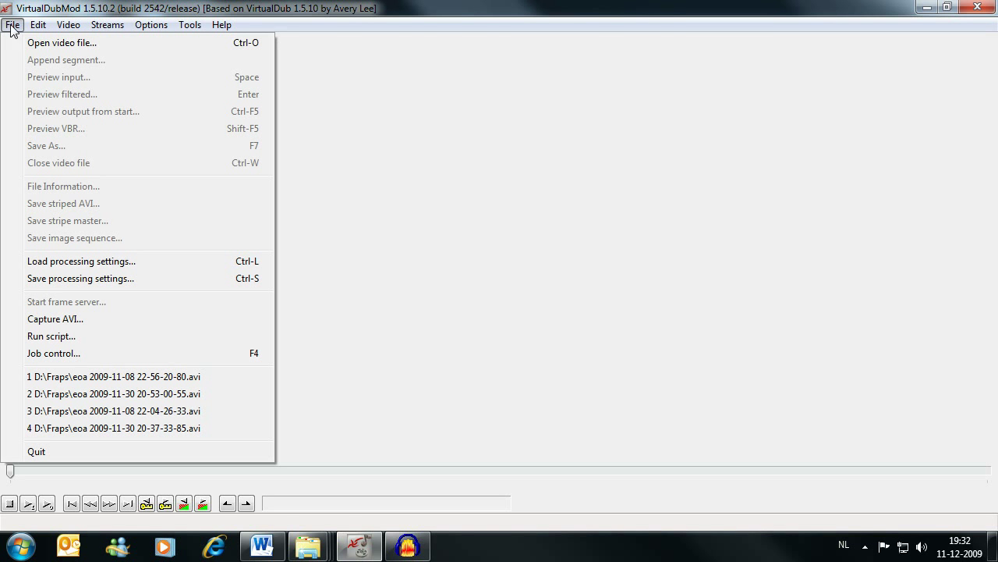
click(44, 52)
drag(841, 110, 835, 343)
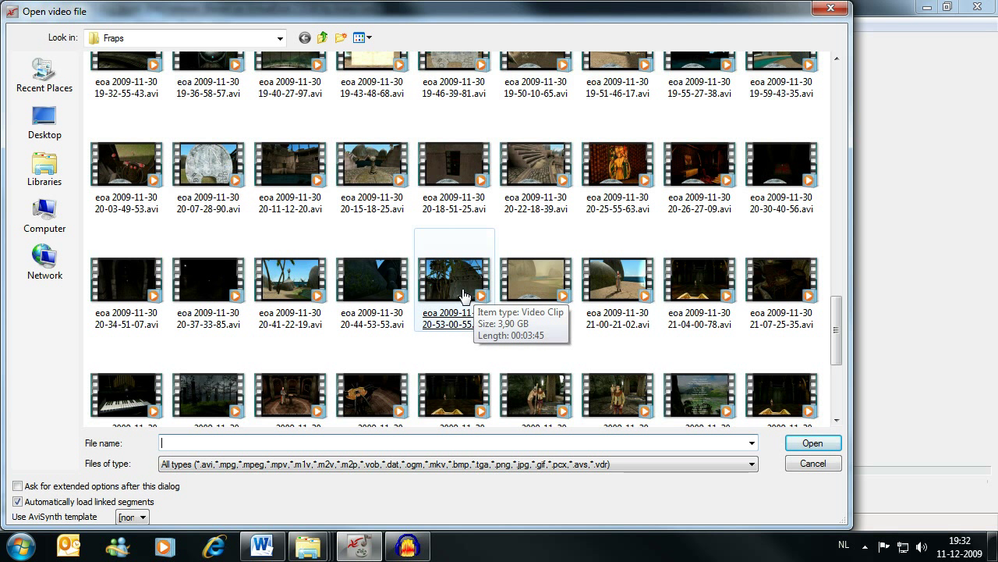
double_click(456, 294)
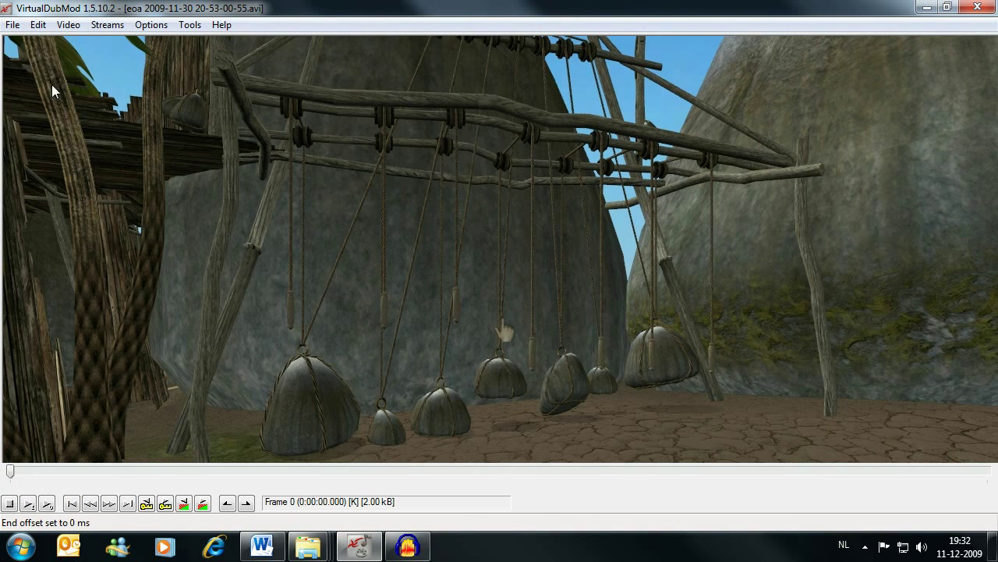
Append the 20-56-45-62 clip to the loaded video.
click(12, 25)
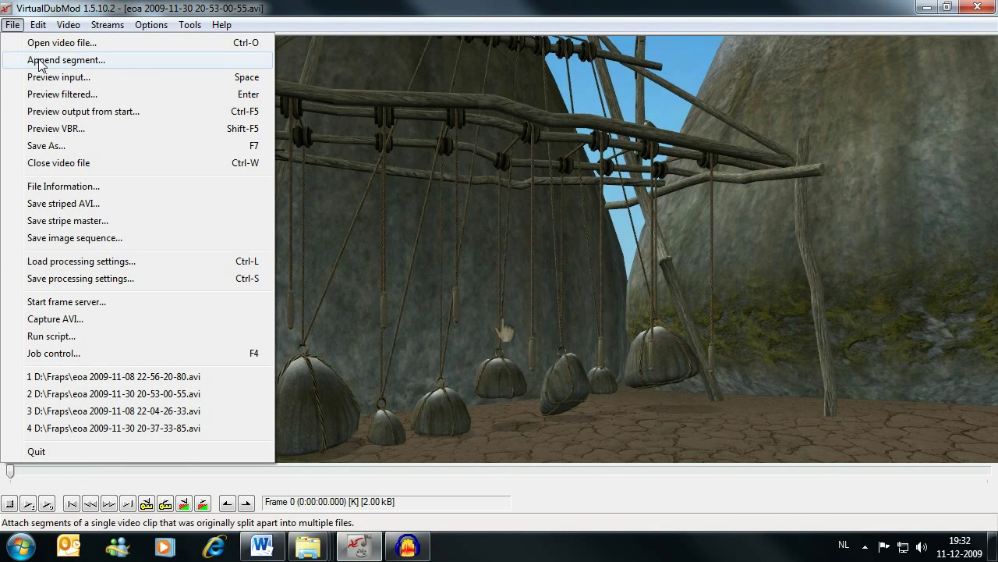
click(38, 64)
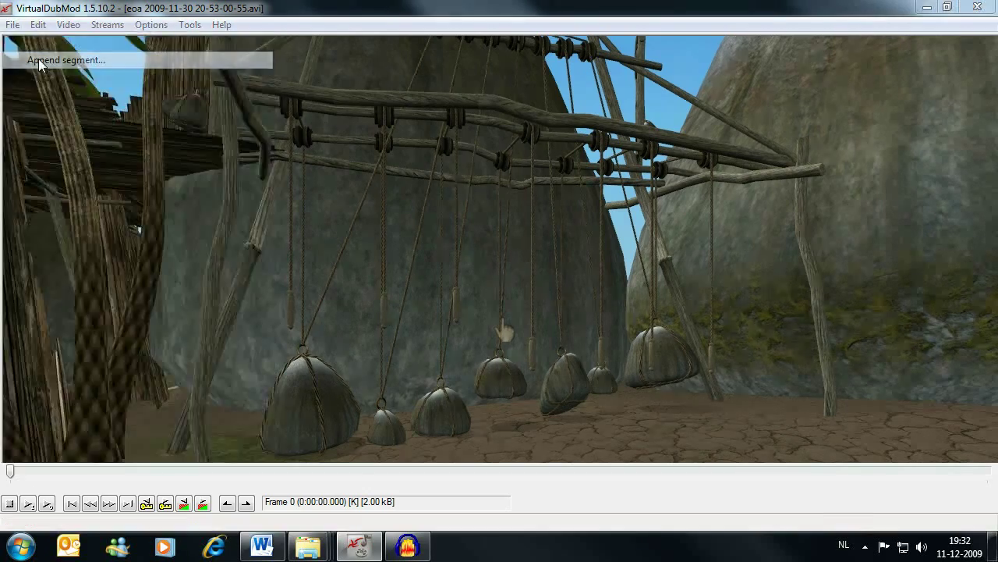
click(837, 360)
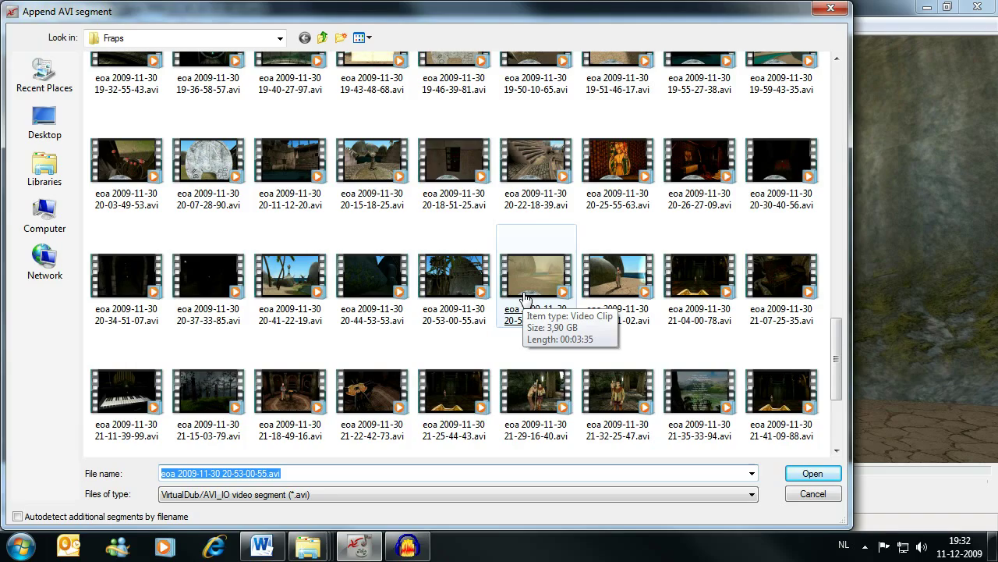
double_click(525, 299)
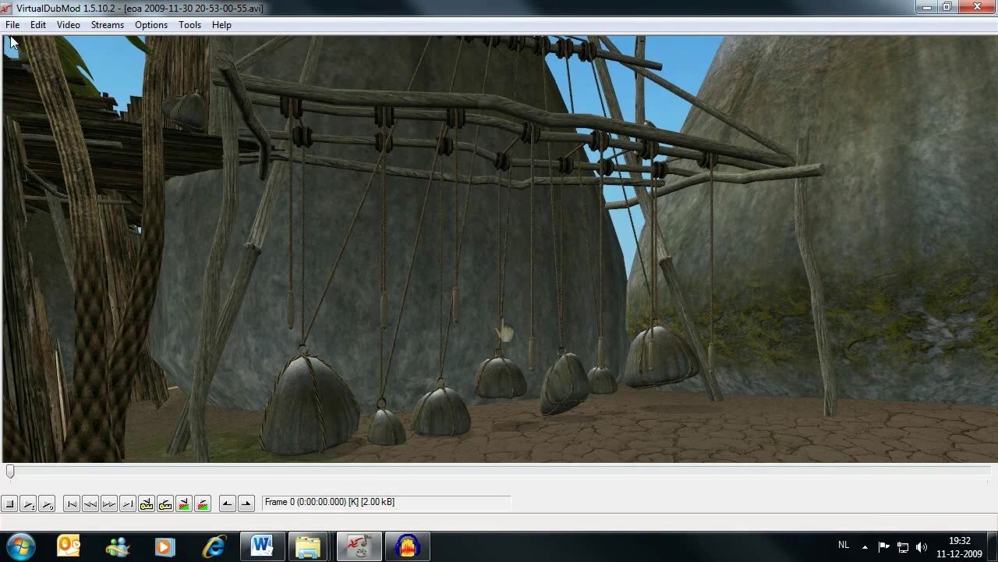
Append the 21-00-21-02 clip as the final segment.
click(12, 25)
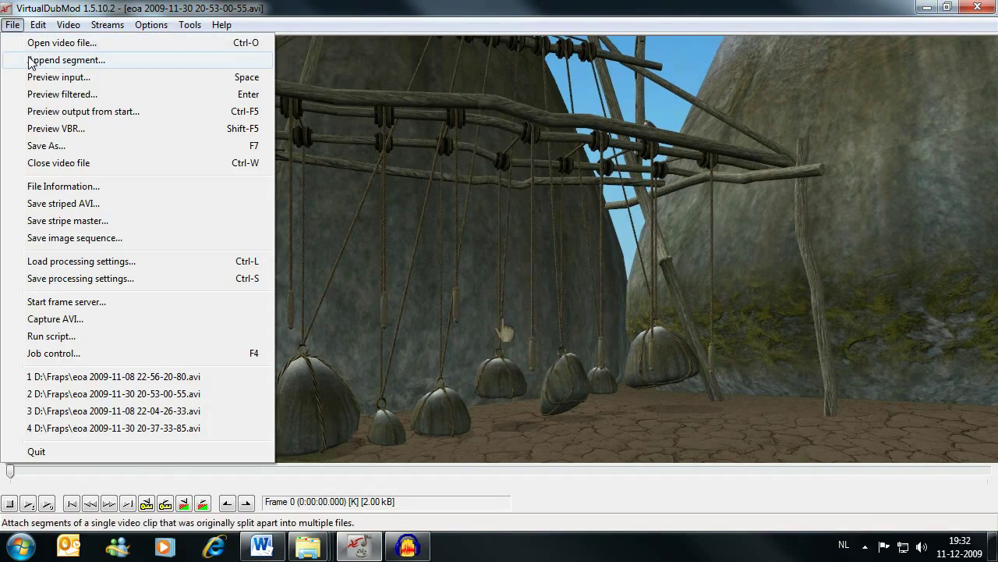
click(31, 58)
click(833, 330)
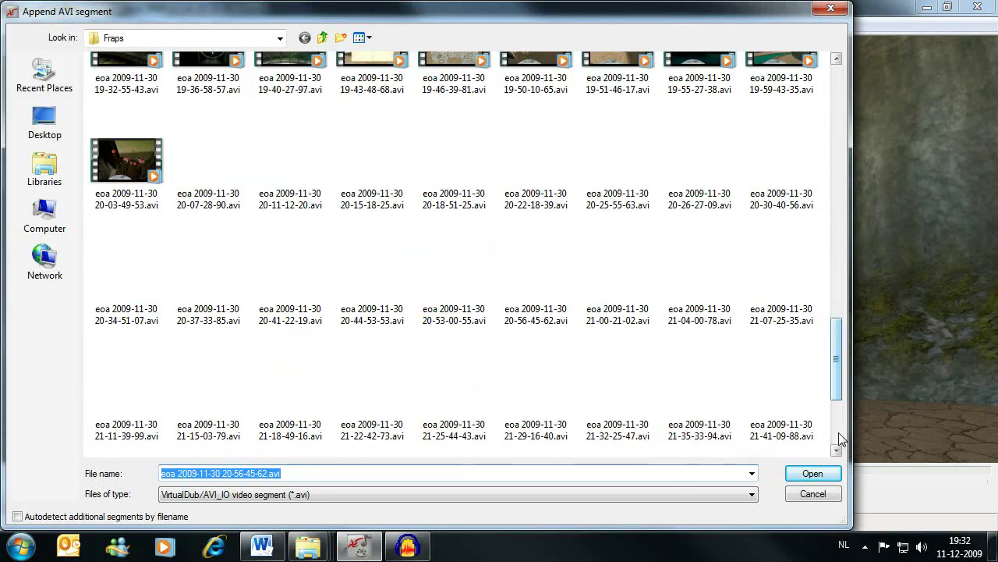
double_click(621, 305)
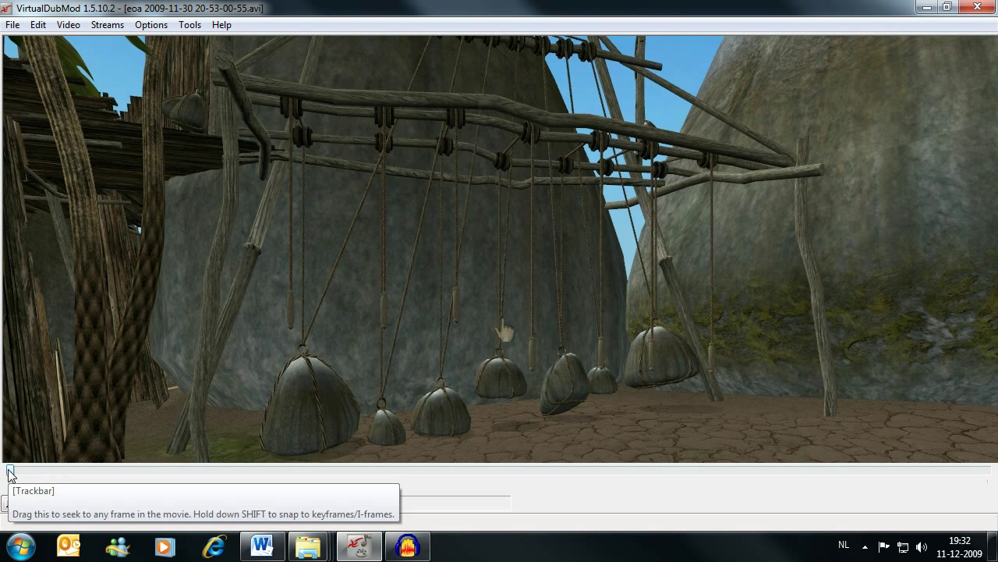
drag(10, 472, 987, 478)
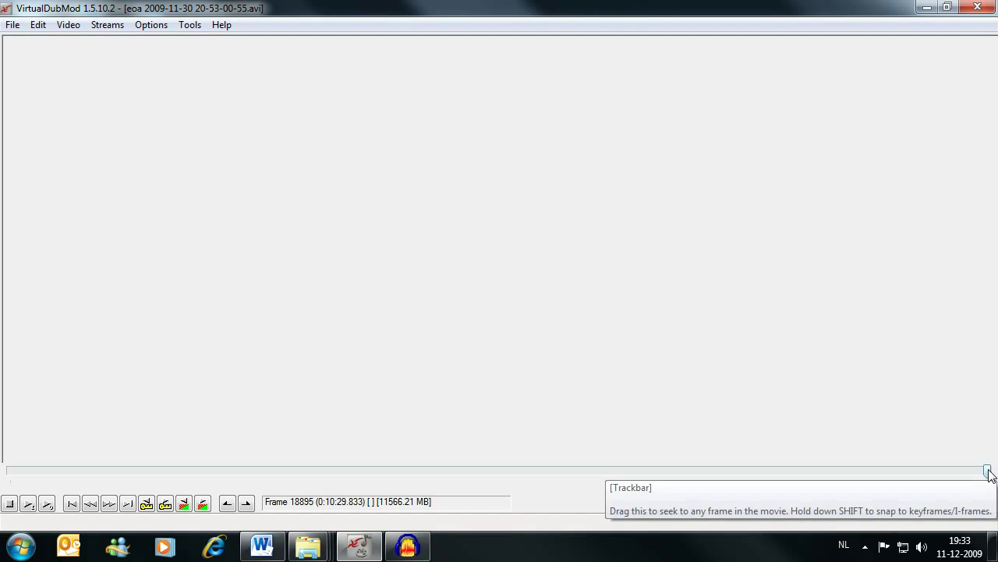
drag(987, 471, 4, 482)
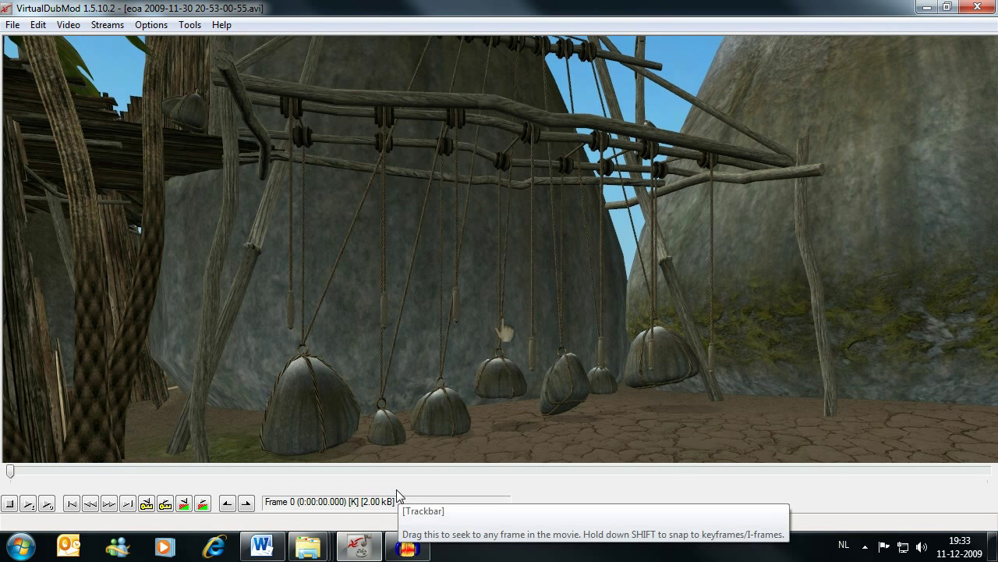
Save the audio stream as eoa34_game WAV from the Stream list, exporting immediately without a batch job.
click(106, 24)
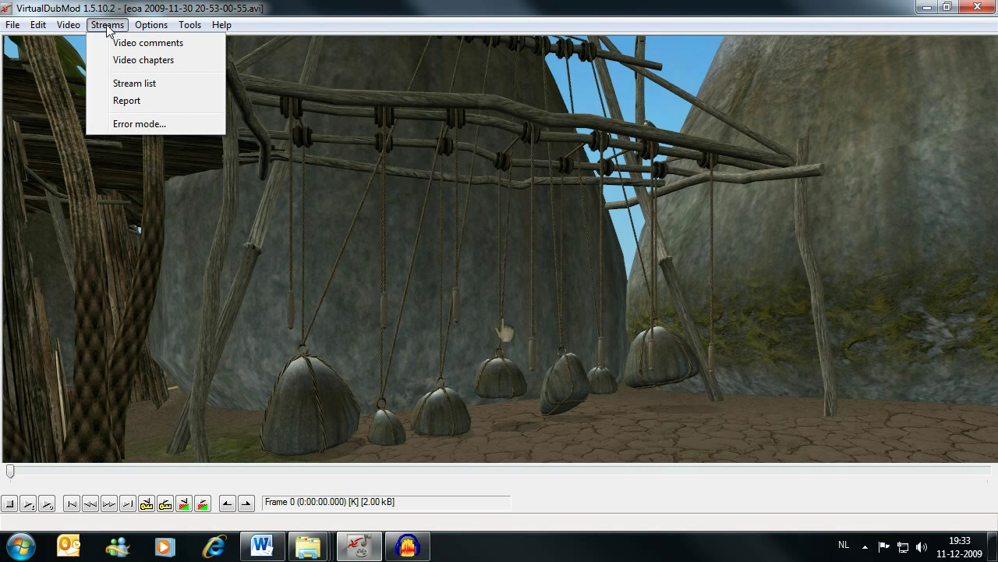
click(125, 86)
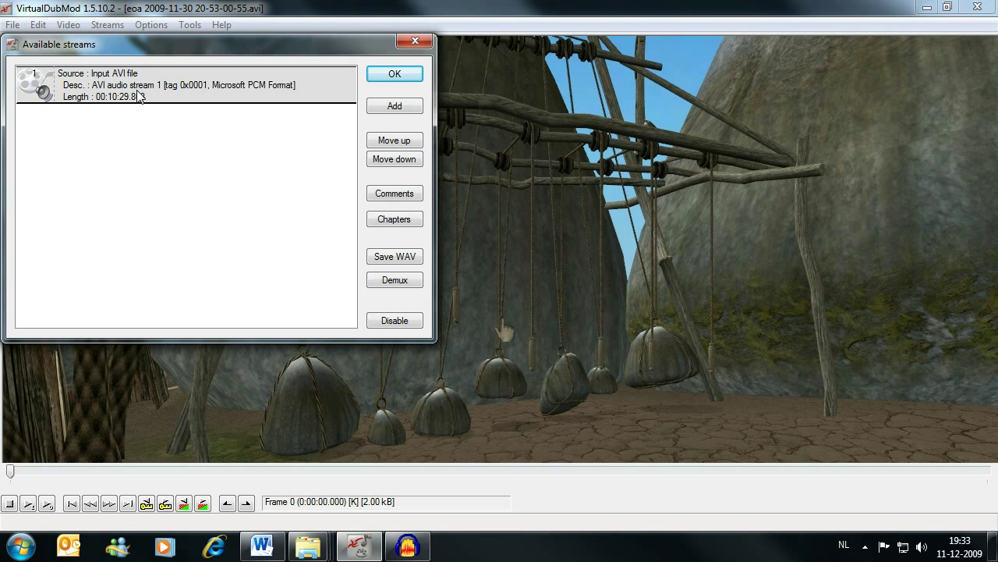
click(398, 258)
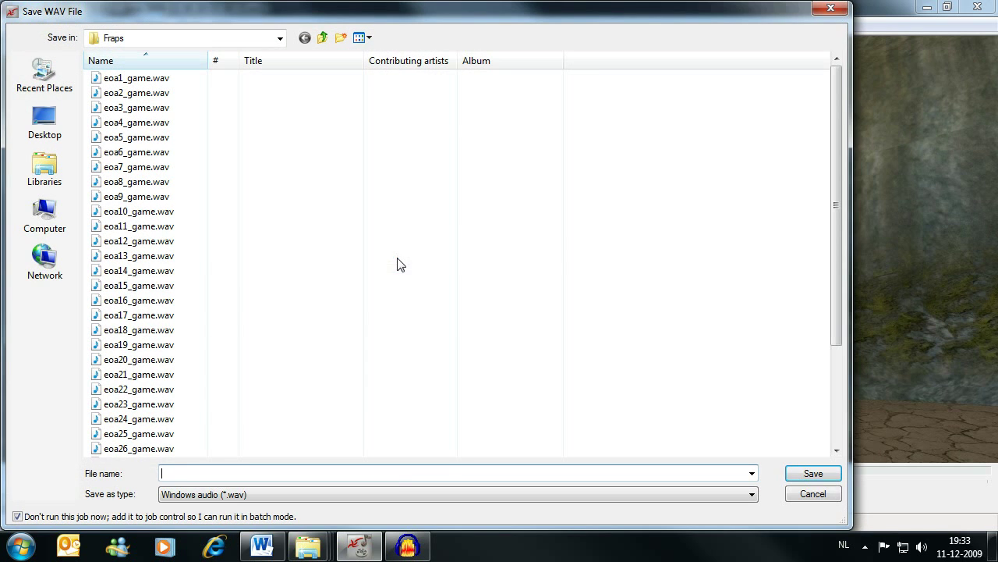
text(eo)
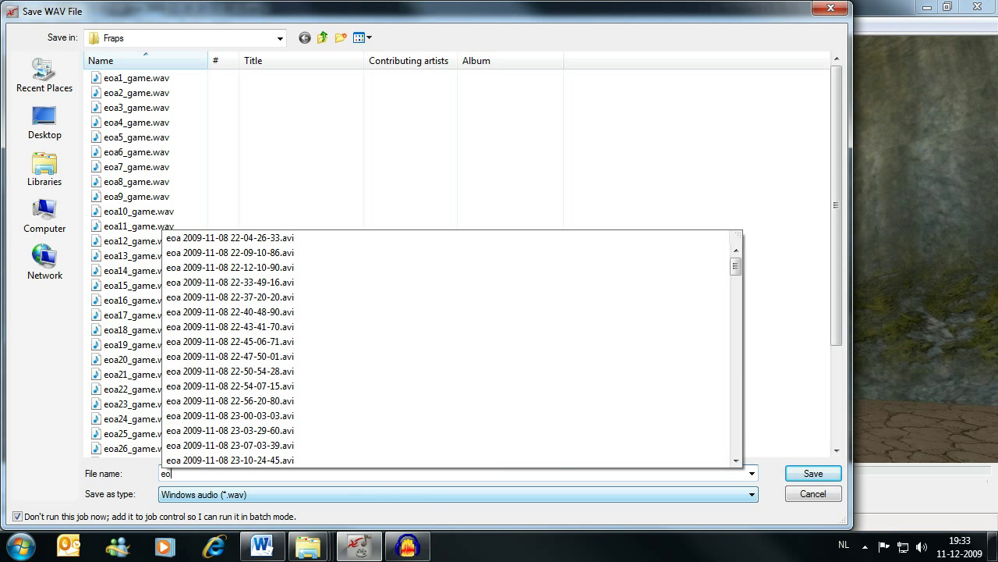
text(a34_game)
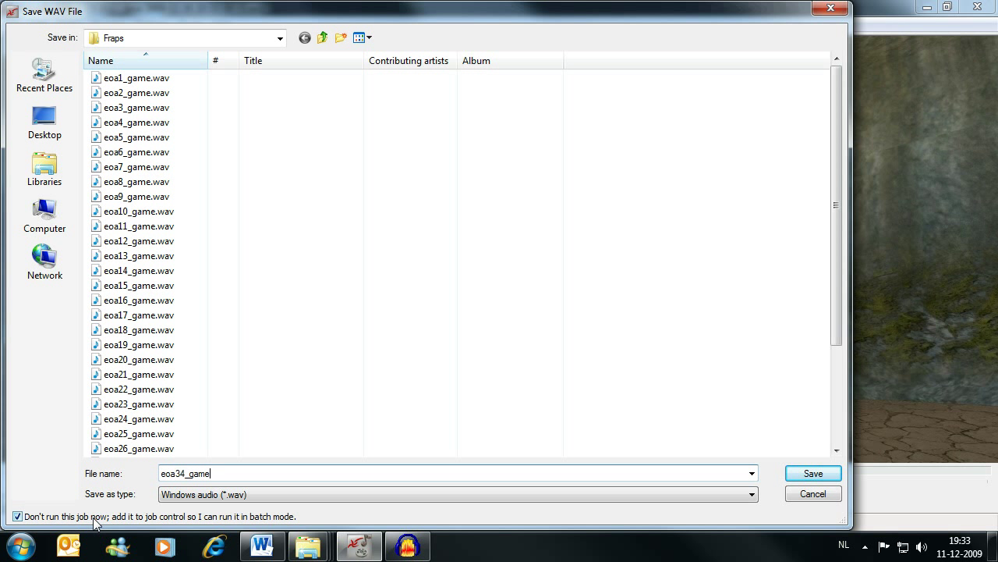
click(35, 521)
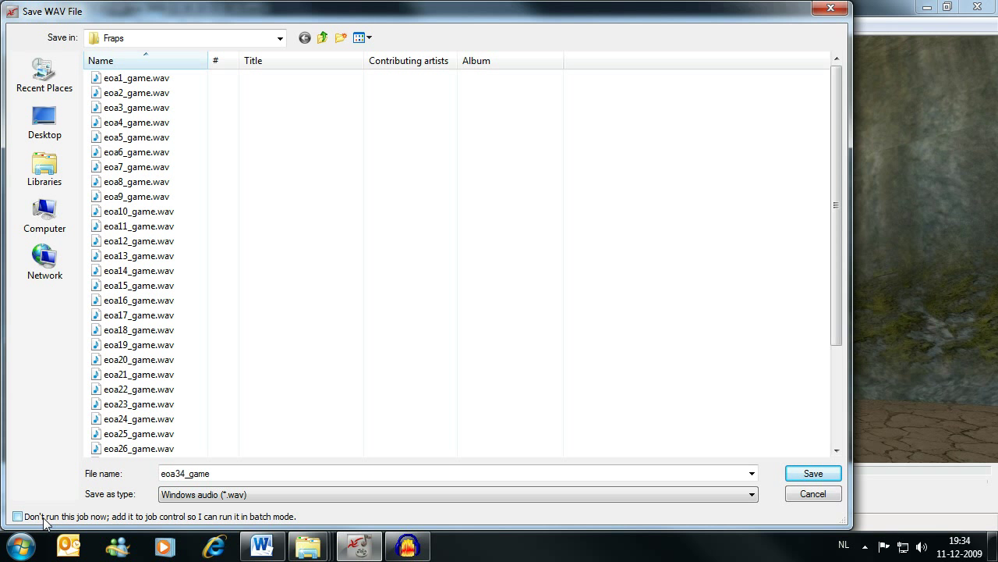
click(803, 479)
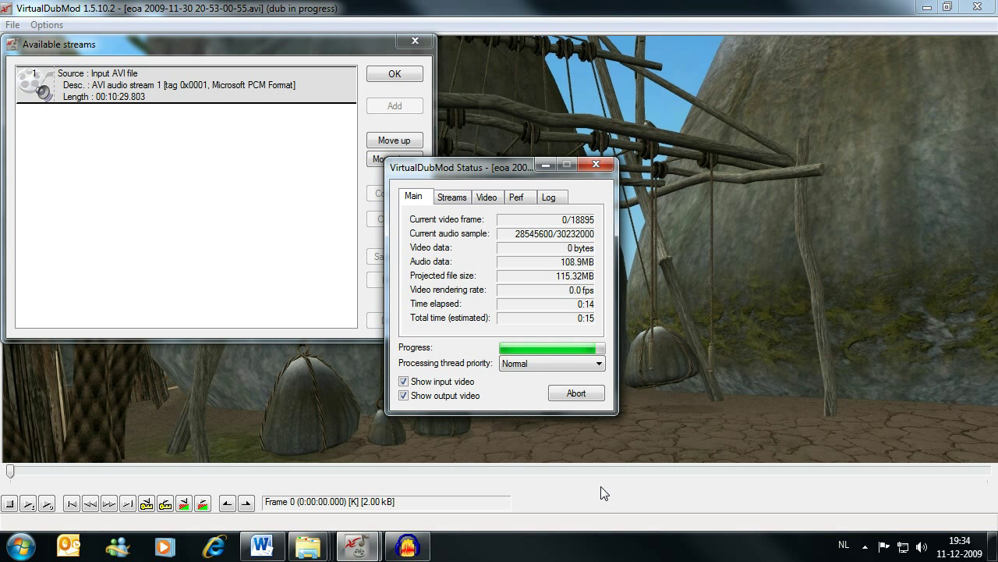
Import eoa34_game.wav from the Fraps folder into Audacity by dragging it over.
click(406, 550)
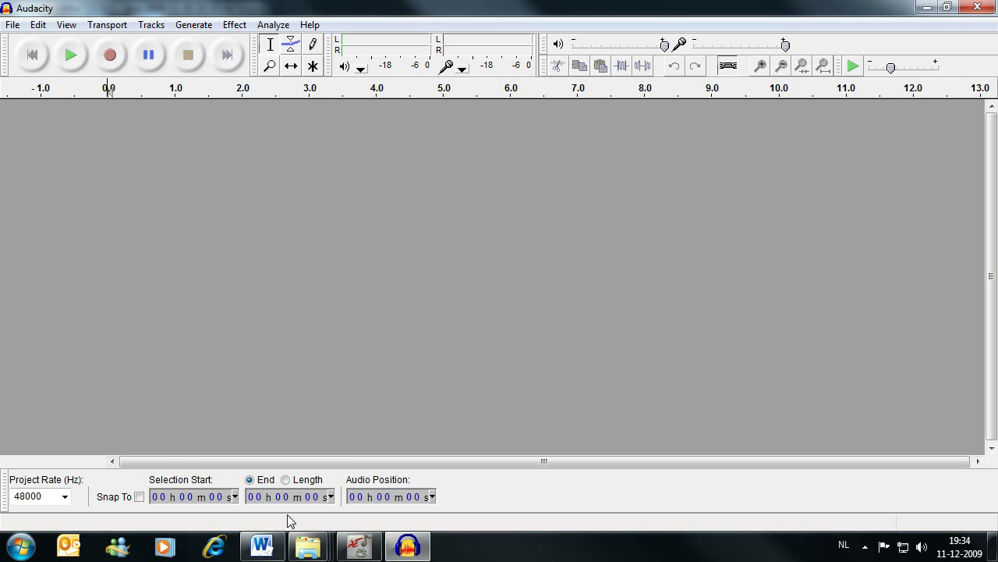
mouse_move(319, 546)
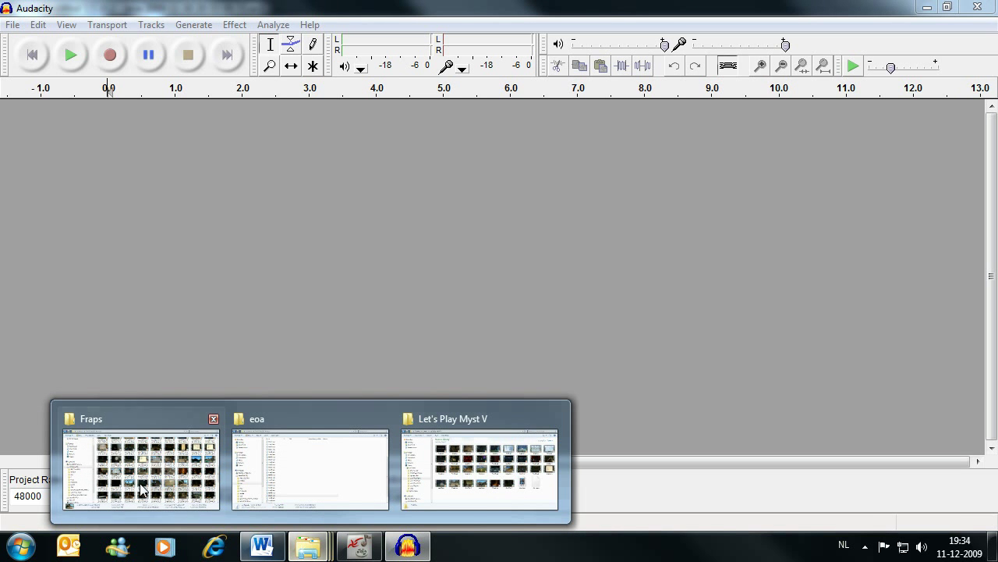
click(140, 468)
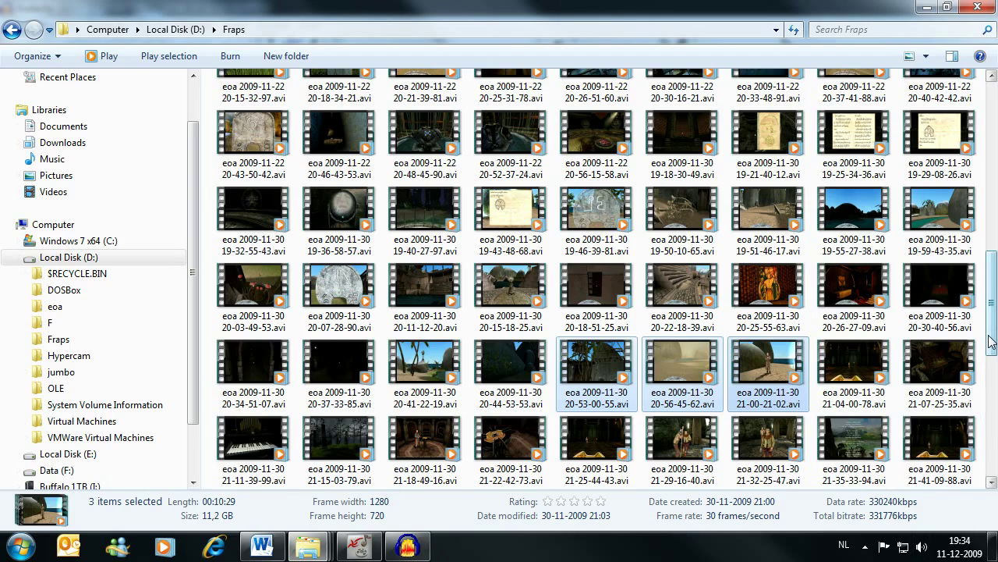
drag(993, 337, 991, 468)
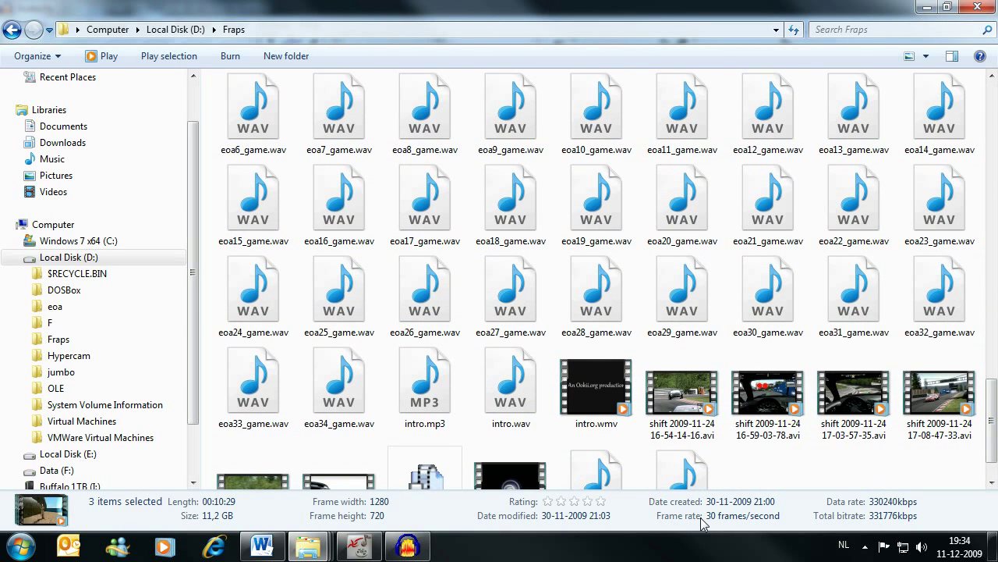
click(335, 425)
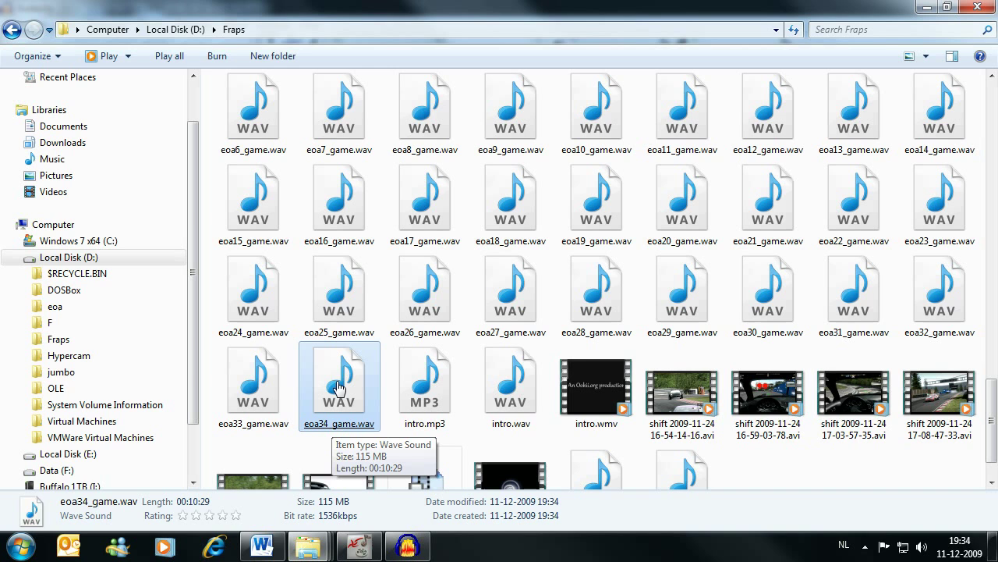
drag(337, 390, 362, 297)
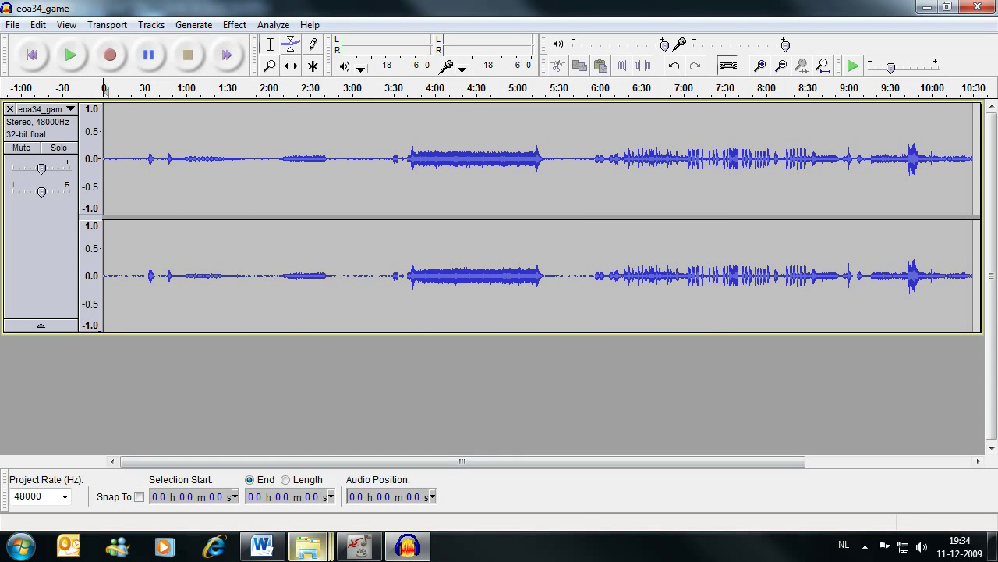
Drag the eoa34.wav narration from the eoa folder into Audacity as a second track.
mouse_move(308, 546)
click(311, 500)
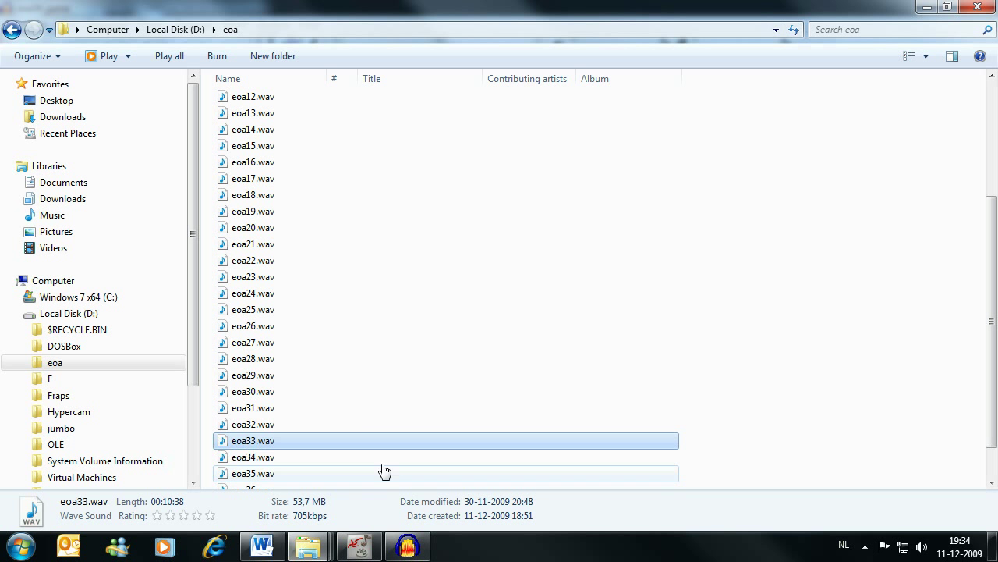
click(256, 460)
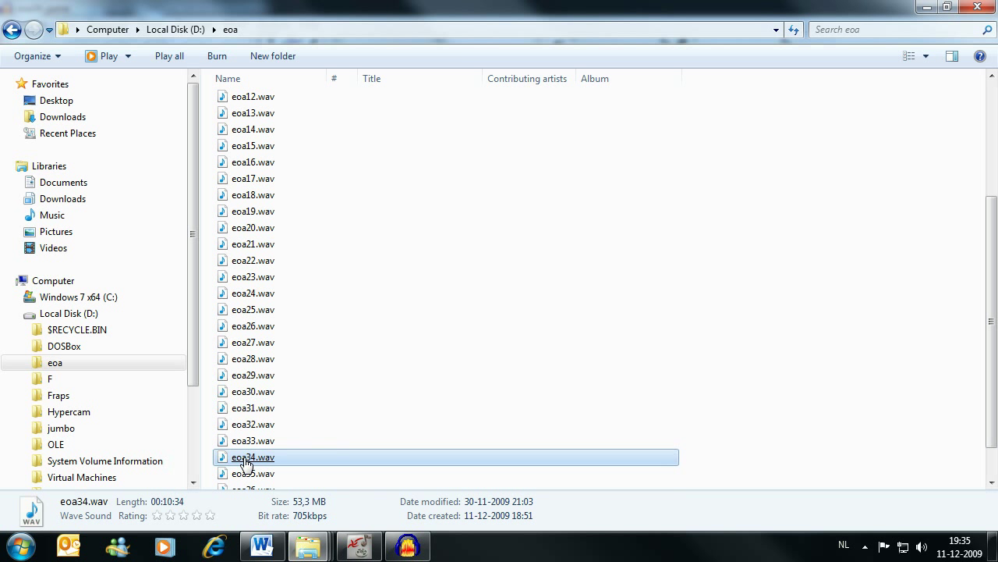
drag(240, 463, 160, 386)
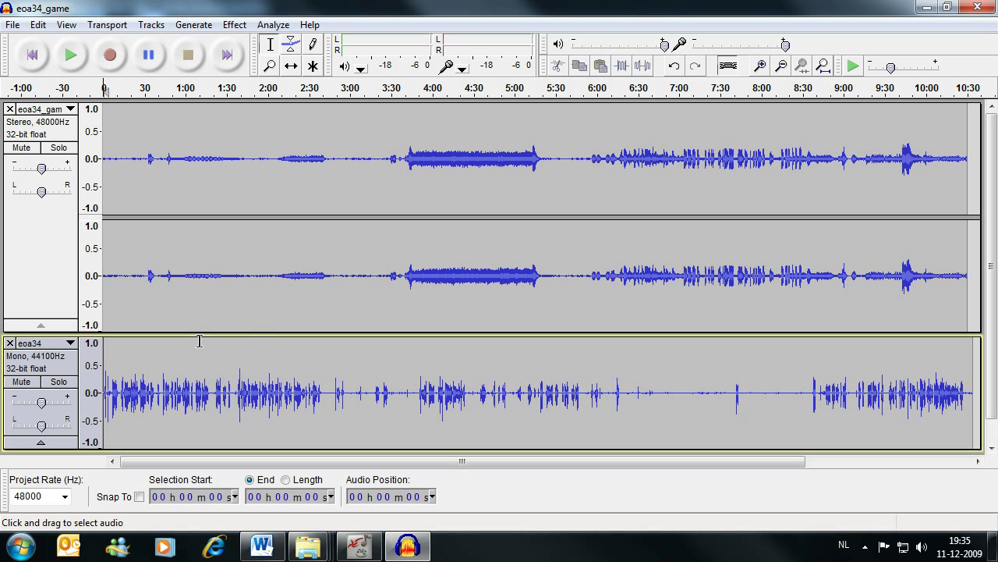
Zoom in on the opening seconds of both tracks and return to the start.
click(271, 66)
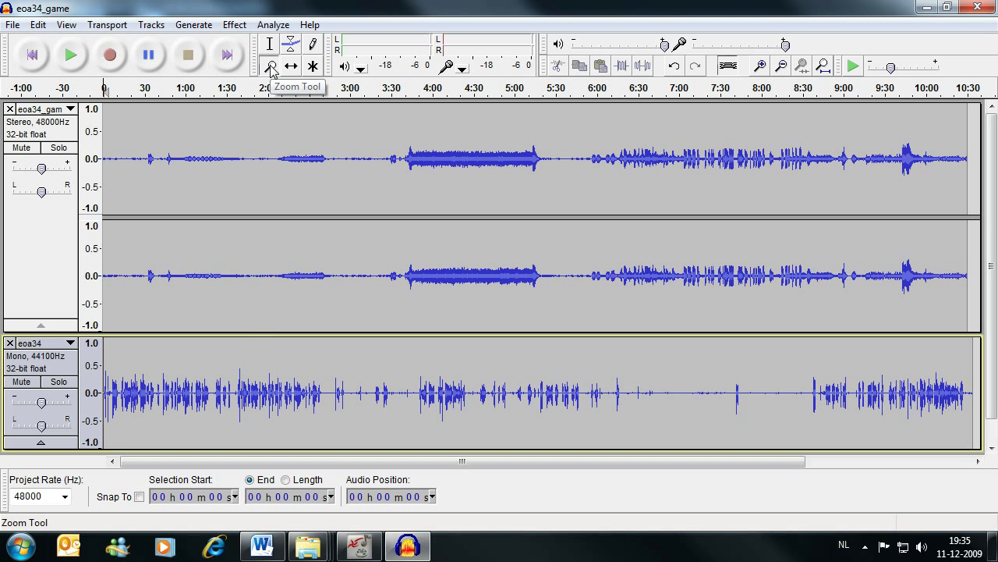
click(108, 395)
click(108, 395)
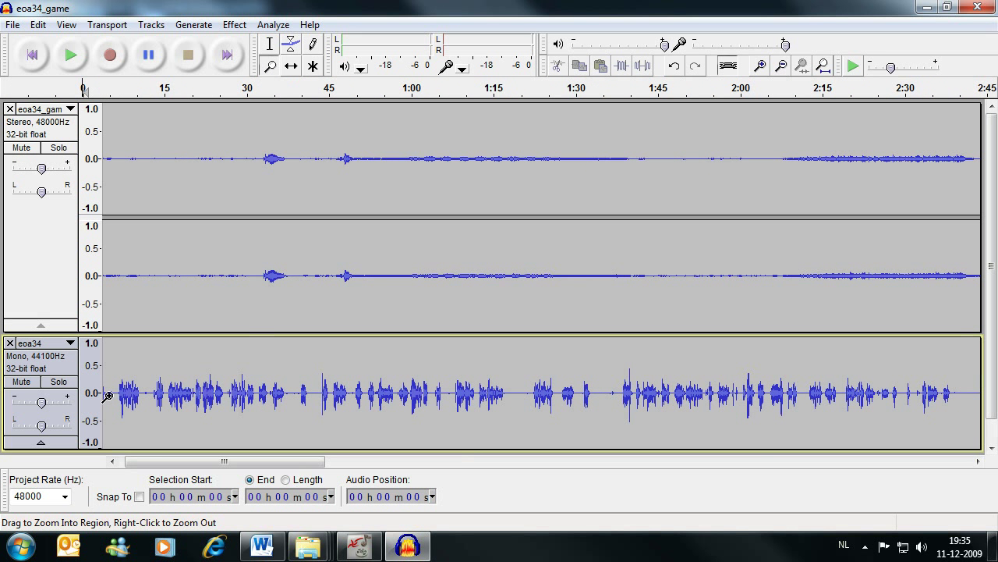
click(108, 395)
click(108, 395)
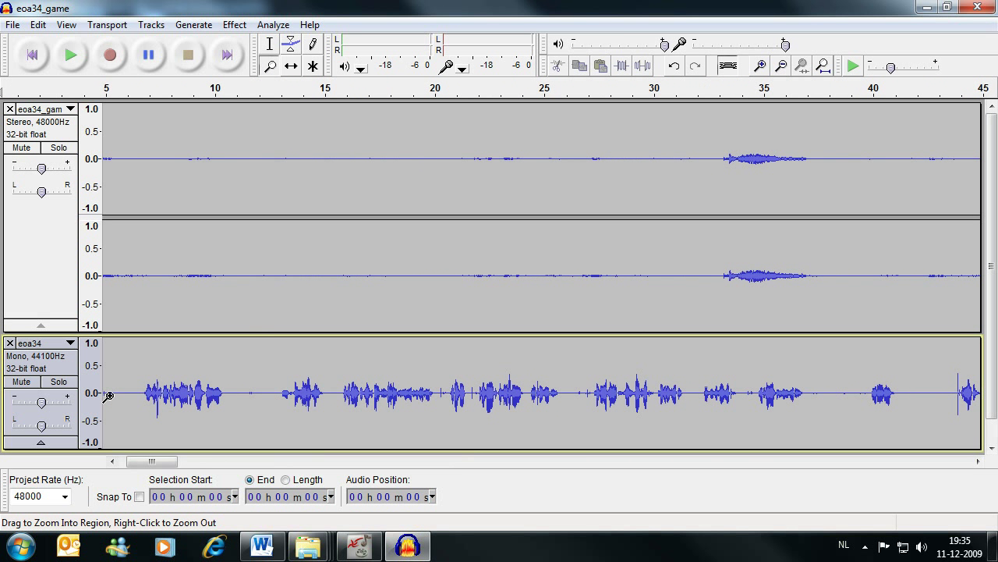
click(33, 56)
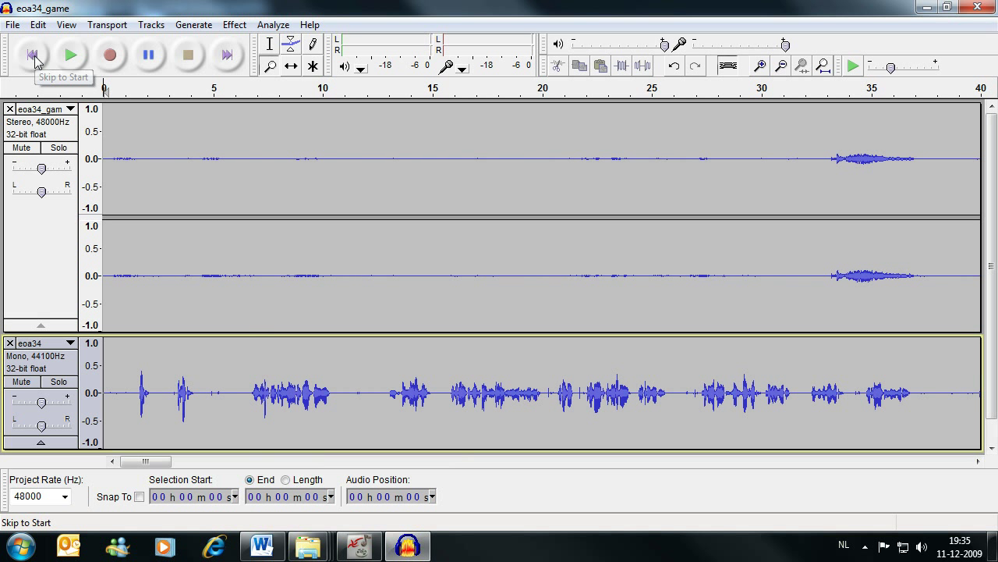
Play the opening, then select the narration's first 1.8 seconds.
click(142, 394)
click(74, 56)
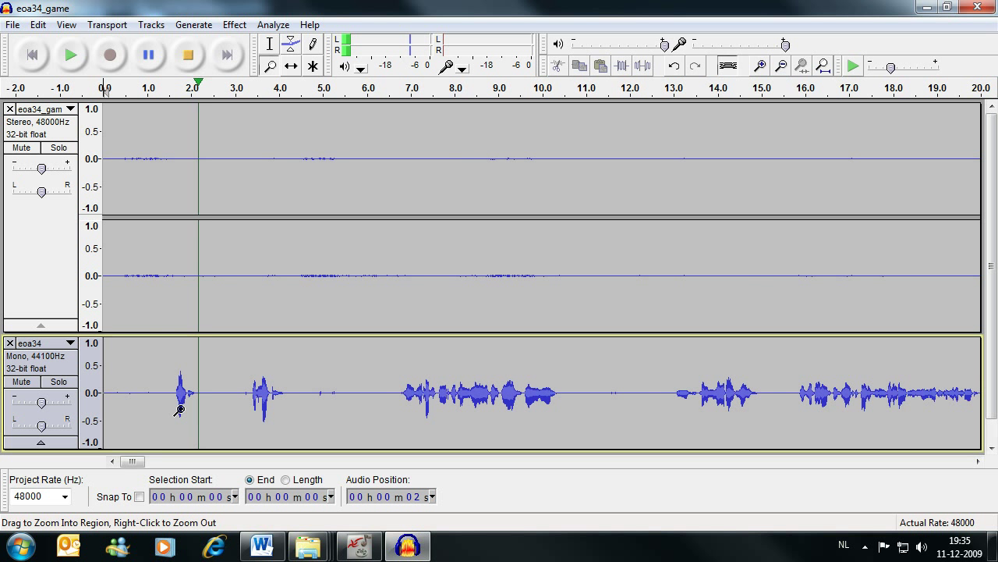
click(188, 55)
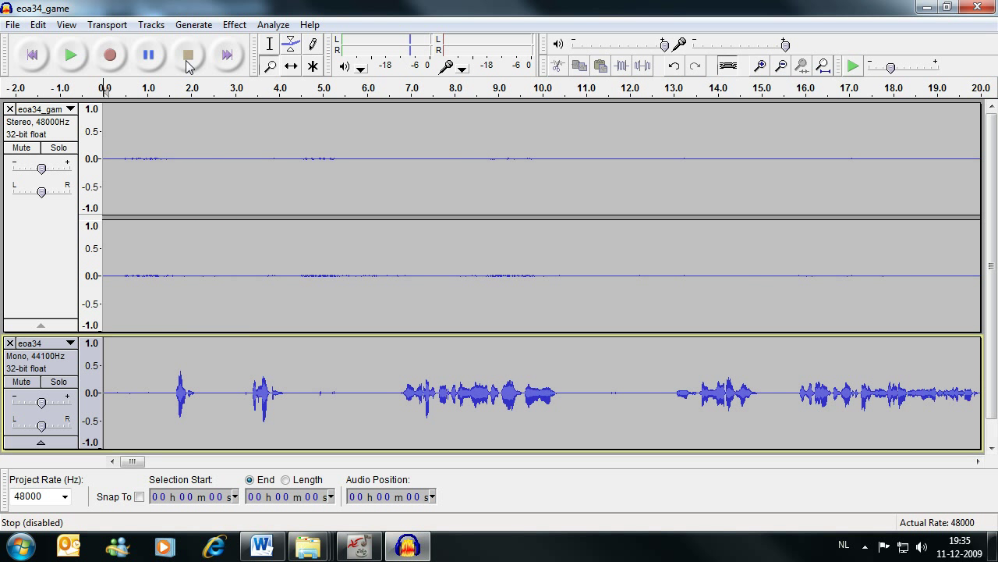
click(271, 50)
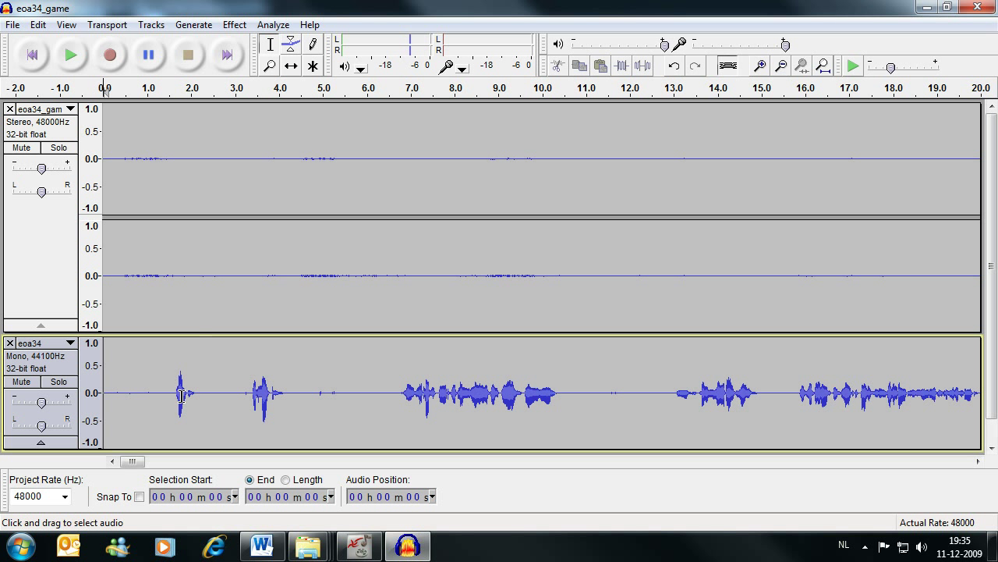
drag(181, 395, 95, 396)
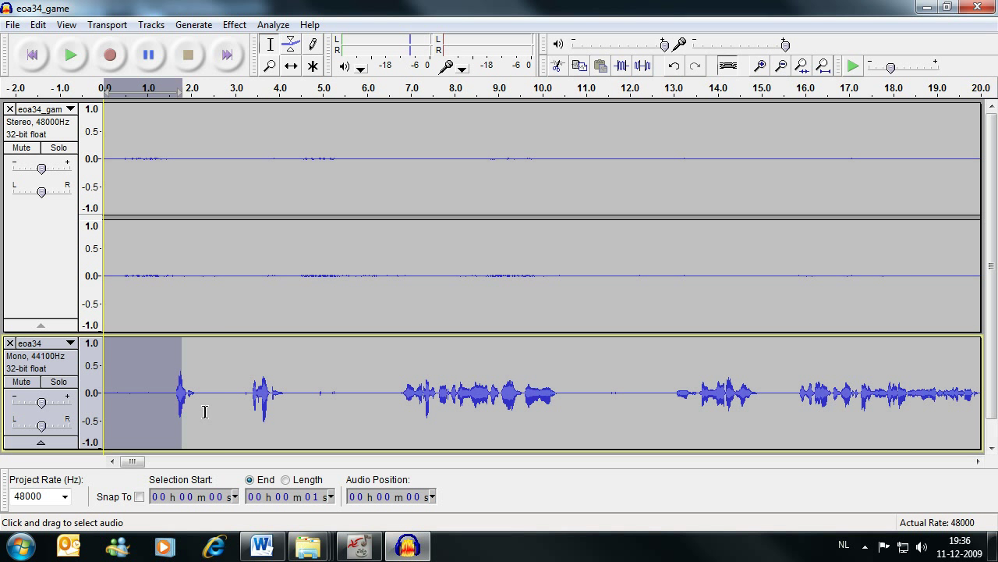
Delete the selected narration lead-in, then silence the narration from 0 to 1.5 seconds.
click(40, 26)
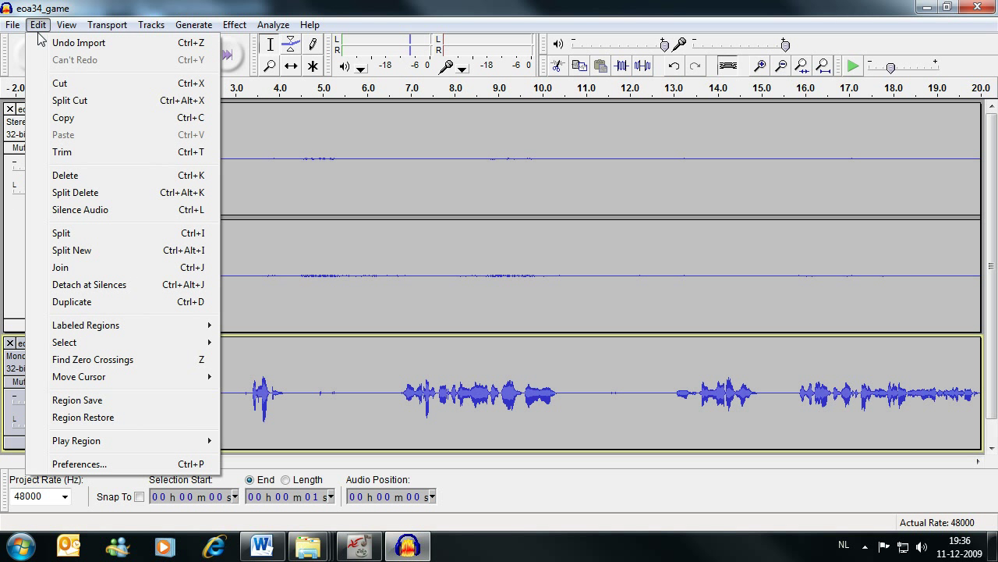
click(65, 176)
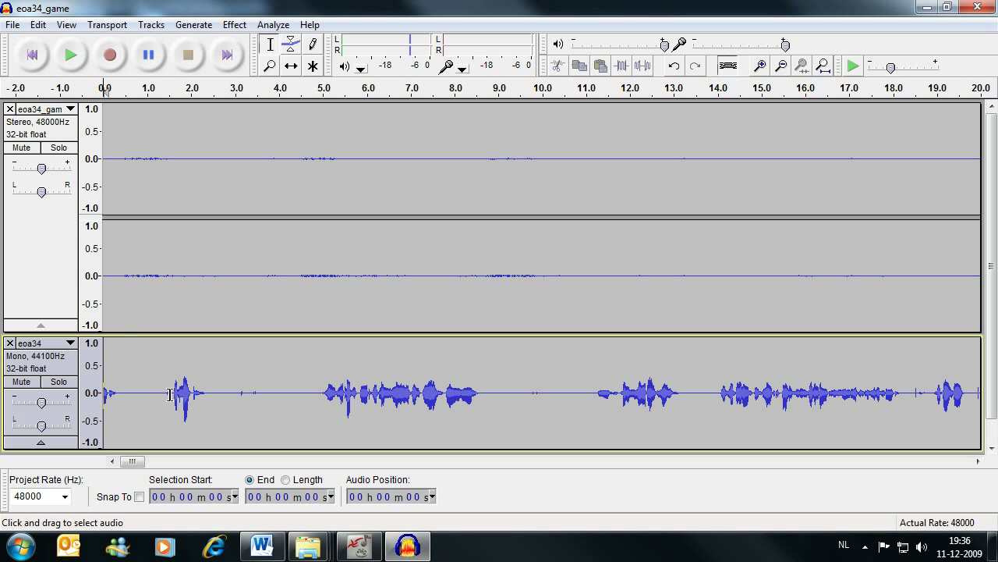
drag(171, 392, 104, 394)
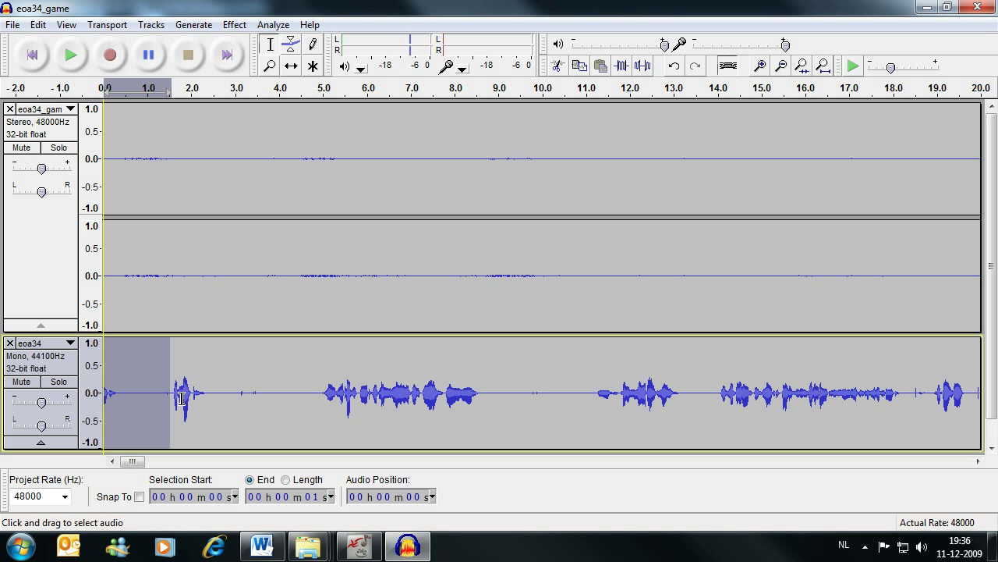
click(38, 24)
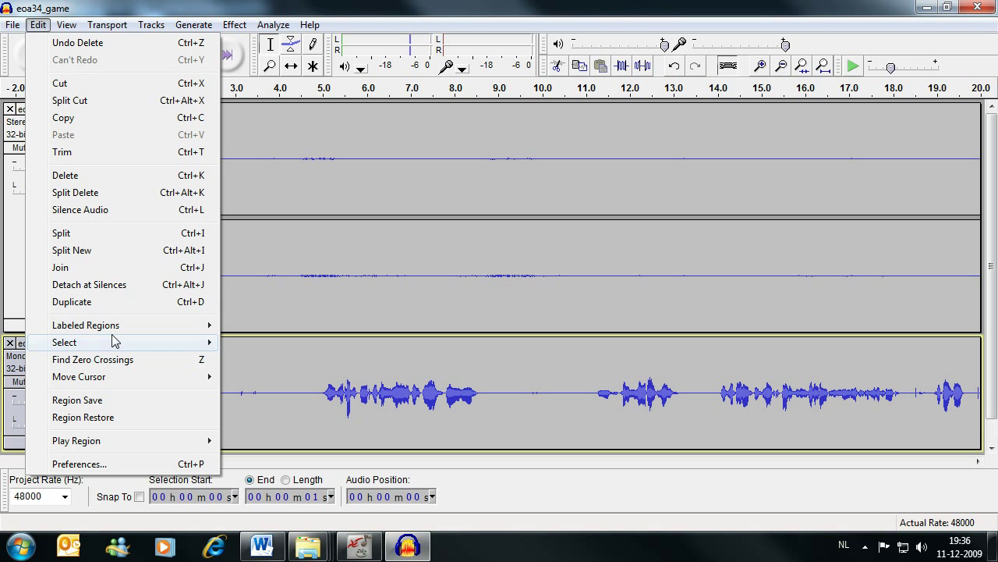
click(100, 209)
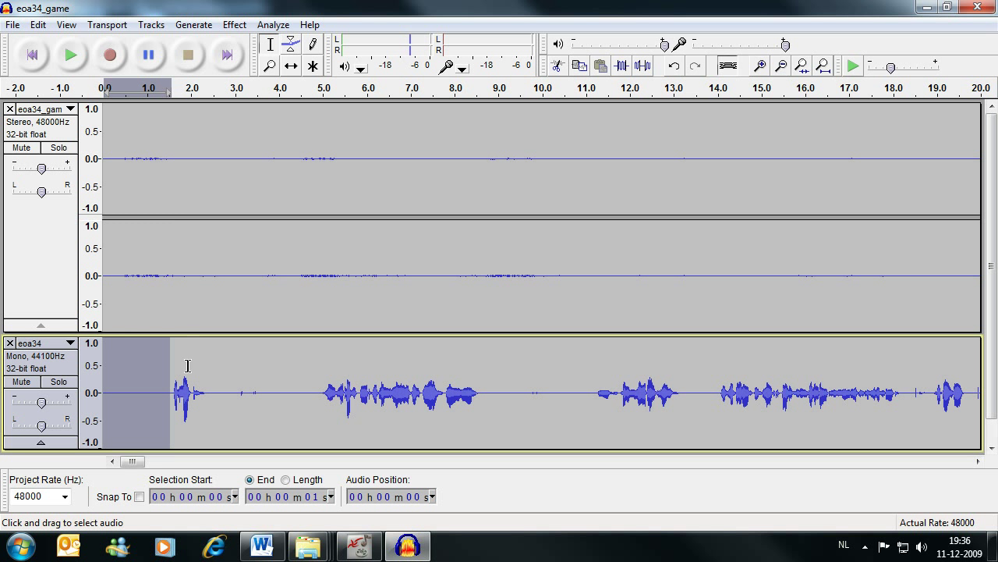
Play both tracks from the start to check the narration lines up with the game audio.
click(34, 56)
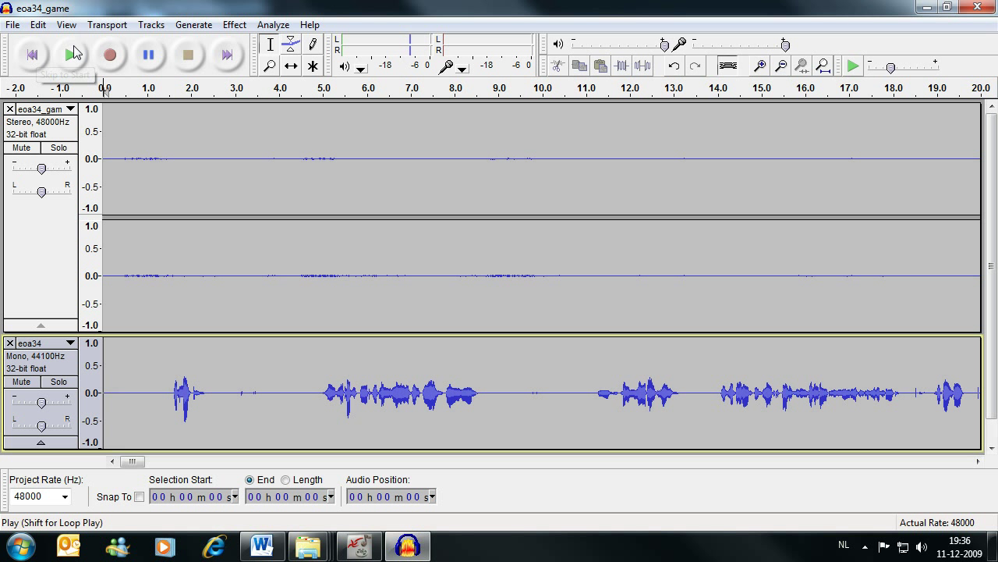
click(71, 55)
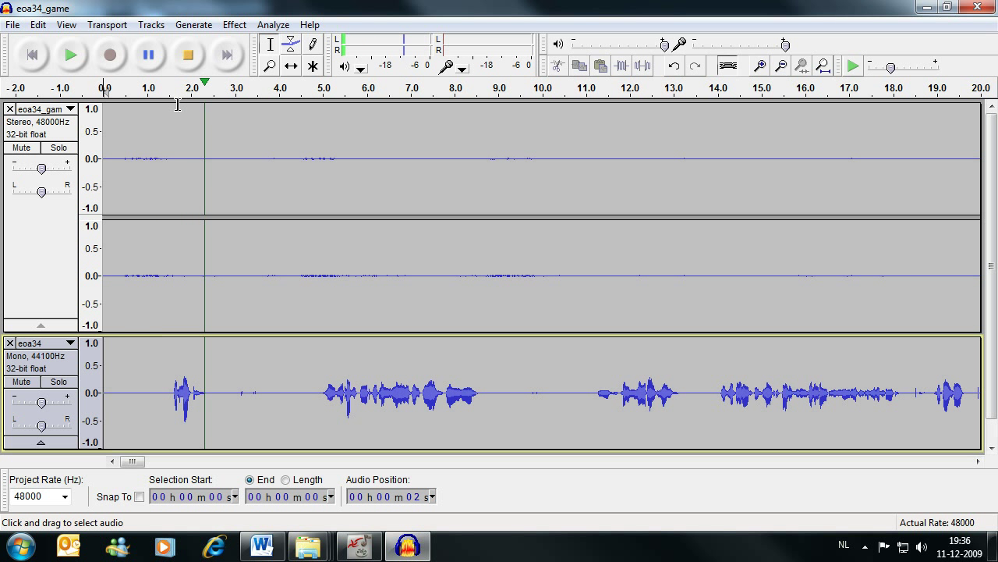
click(187, 54)
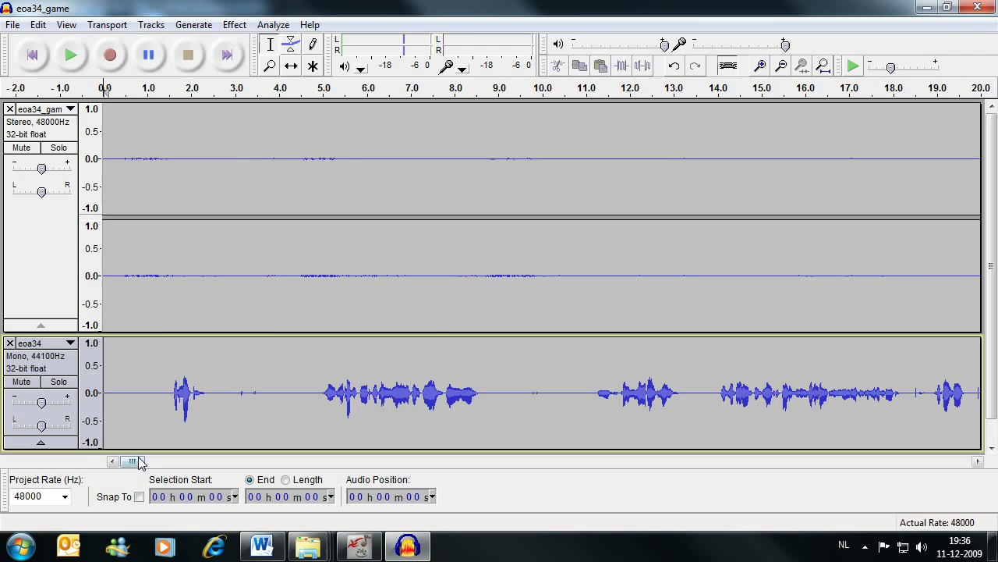
Play both tracks from 2:31 to confirm they are still in sync.
drag(134, 461, 335, 463)
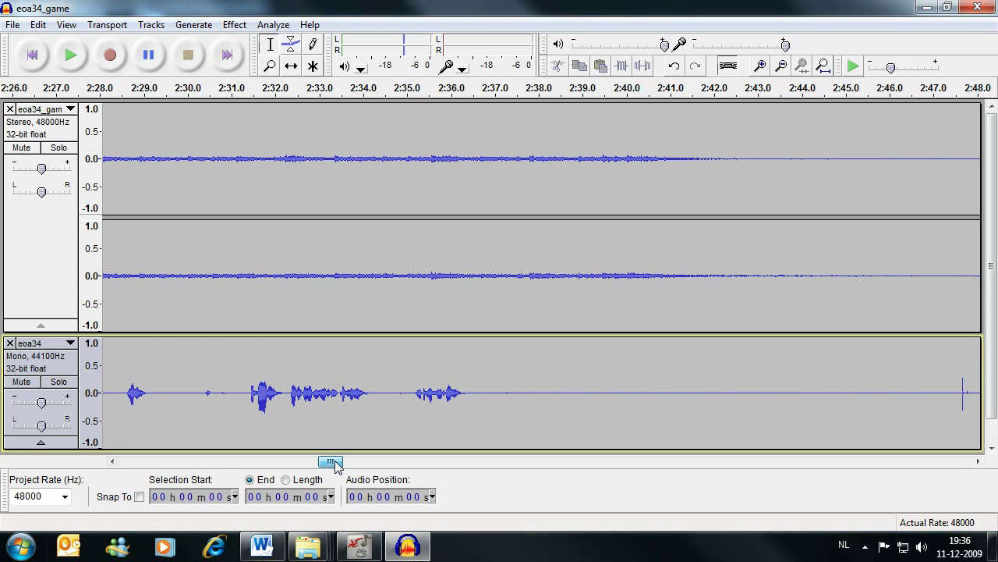
click(250, 159)
click(72, 54)
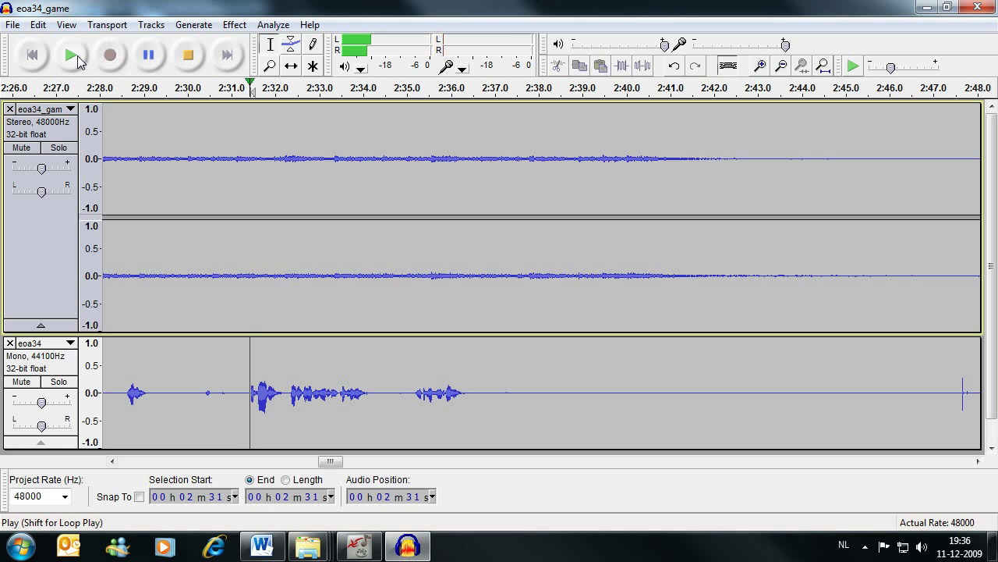
click(187, 56)
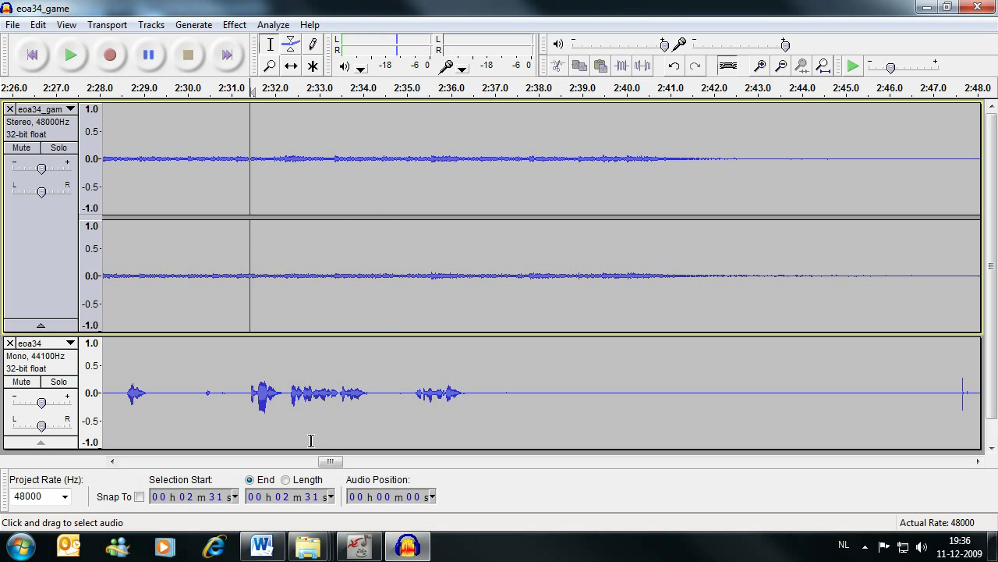
Check the sync again from about 6:16, then scroll to the tracks' ends near 10:30.
drag(331, 461, 628, 462)
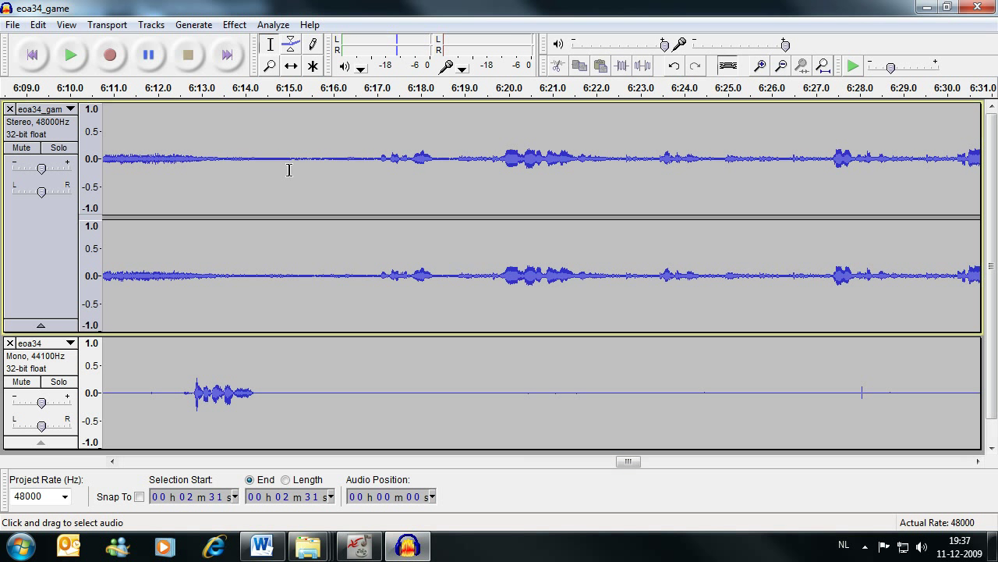
click(373, 160)
click(72, 56)
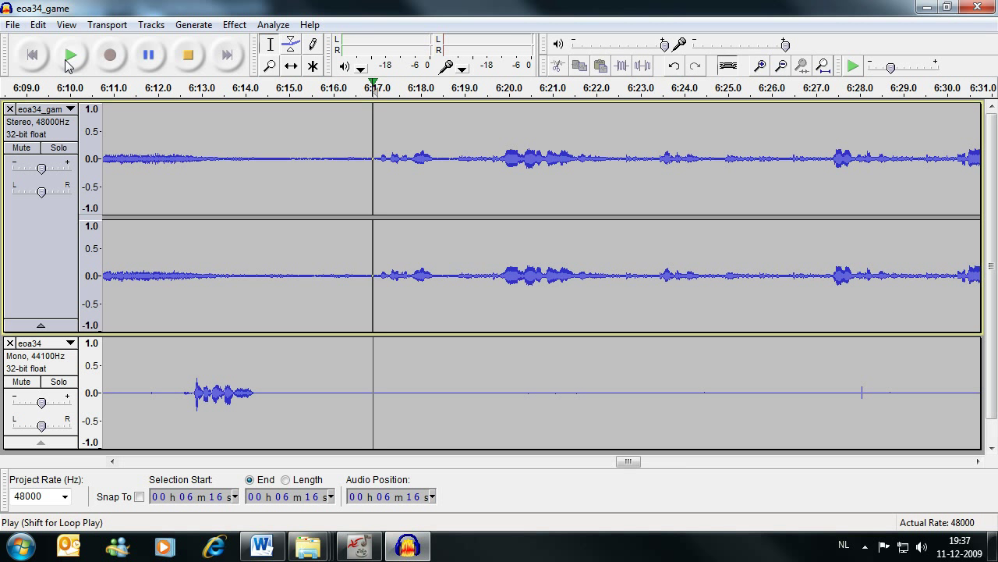
click(188, 56)
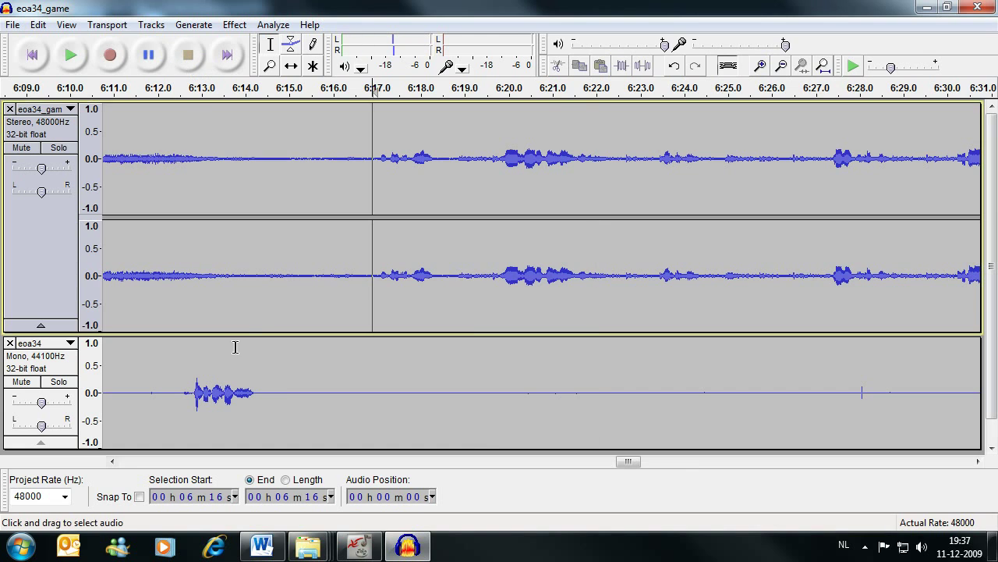
drag(631, 461, 965, 466)
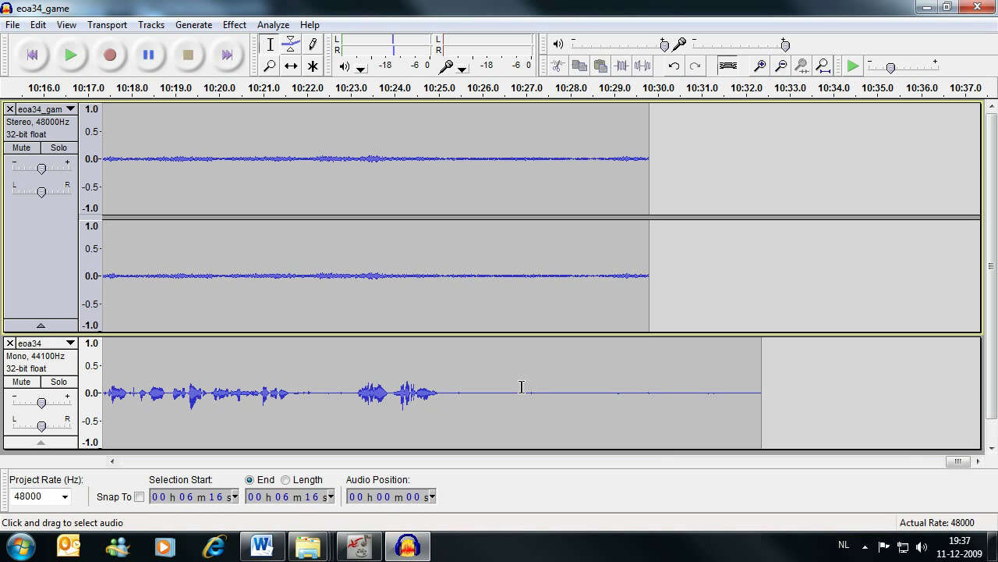
Delete the narration's trailing silence from 10:26 to its end, before the game audio's 10:30.
drag(522, 387, 772, 407)
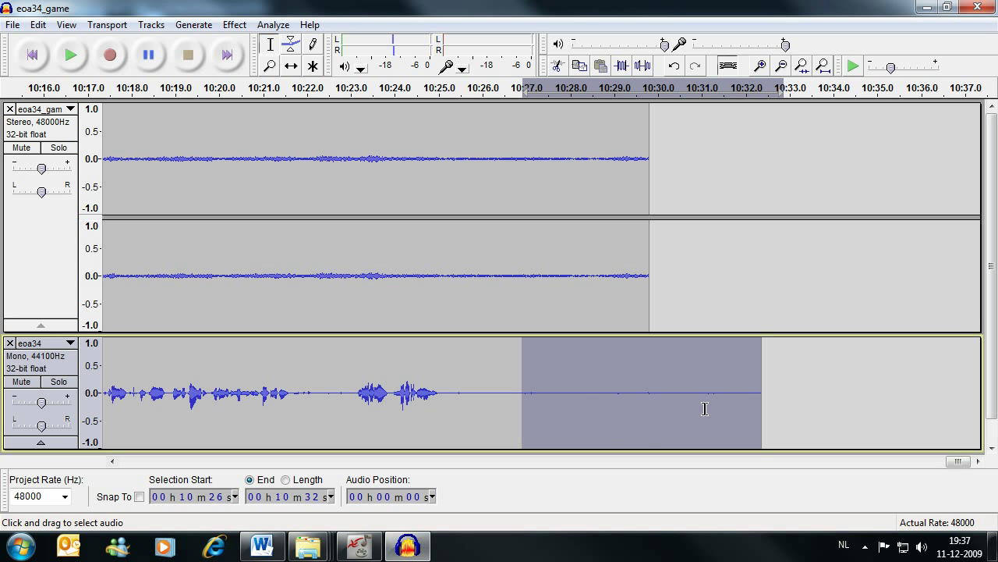
key(Delete)
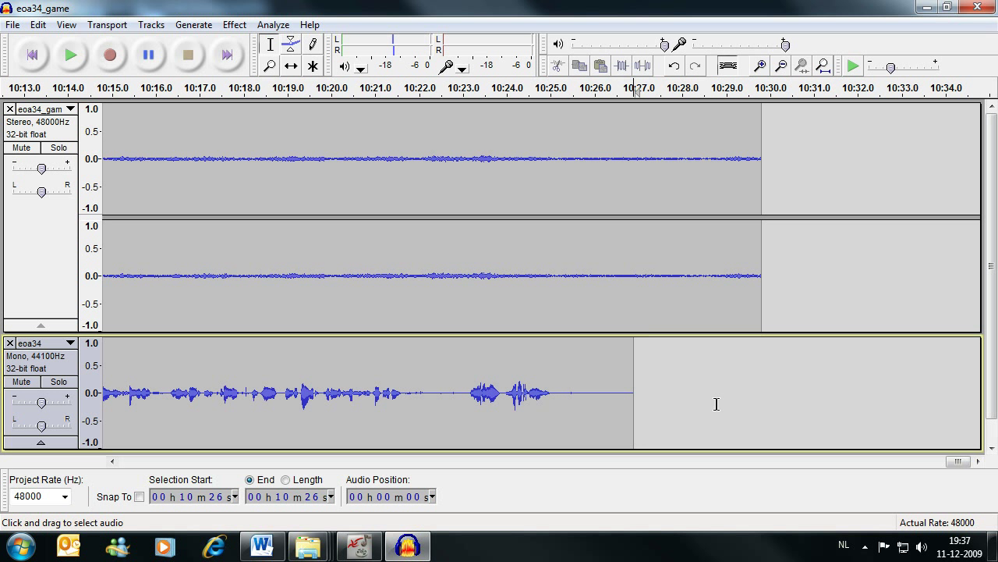